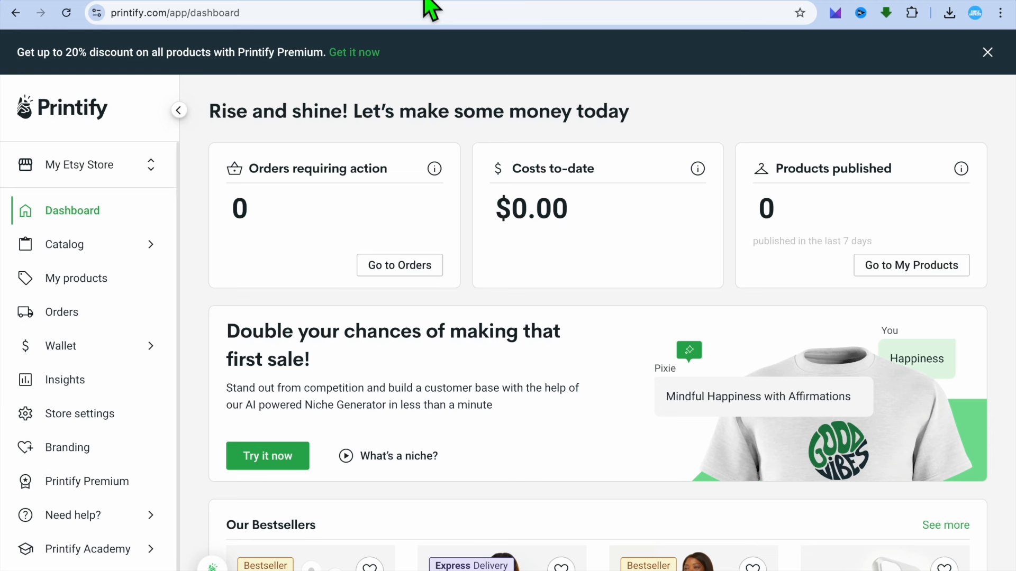
Step: Switch to the Wix dashboard of My Site 10 and open the App Market
click(269, 1)
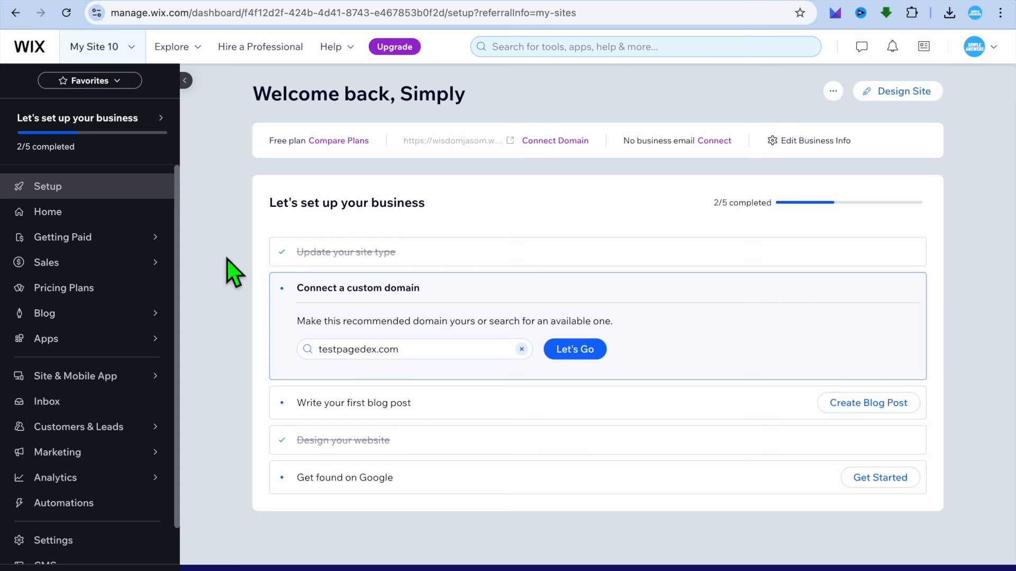
scroll(227, 265, down, 1)
mouse_move(135, 349)
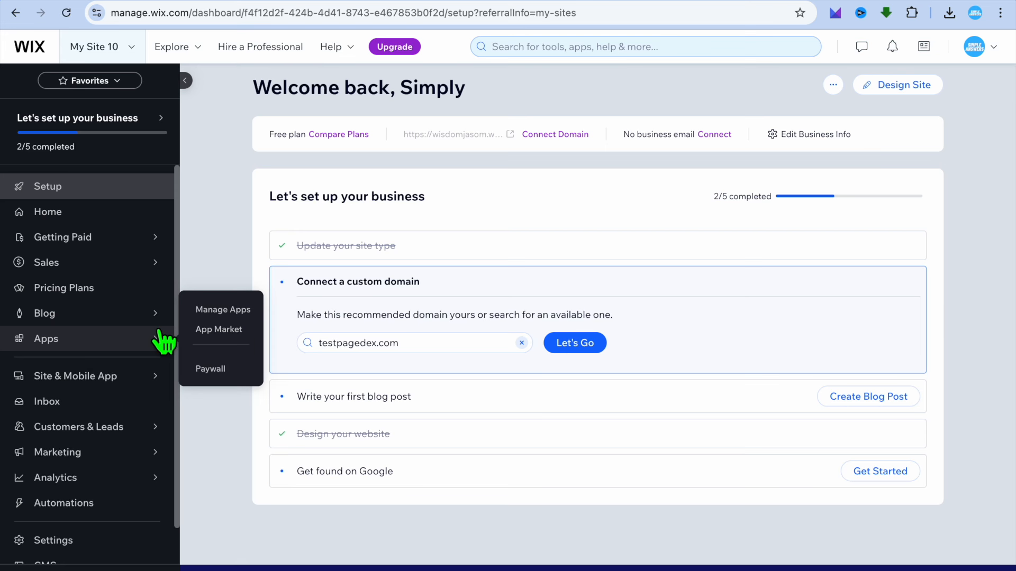
click(239, 334)
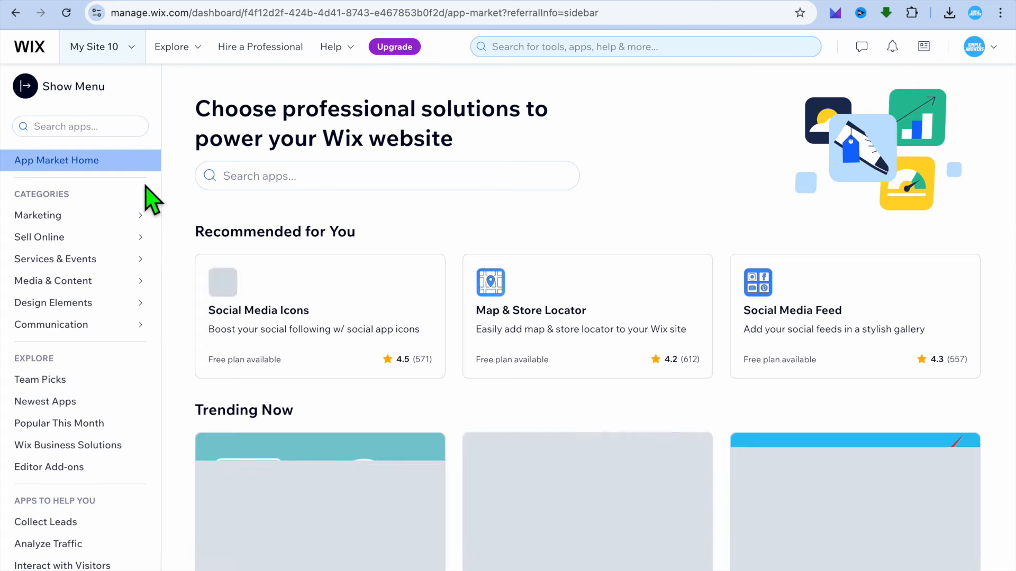
Step: Search the App Market for PRINTIFY and open the Printify app page
click(73, 132)
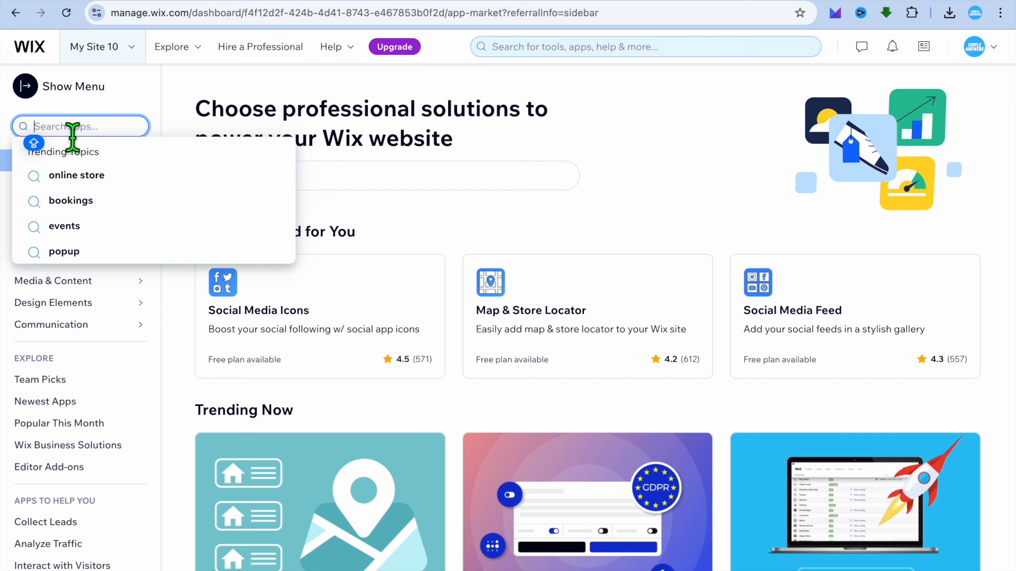
text(PR)
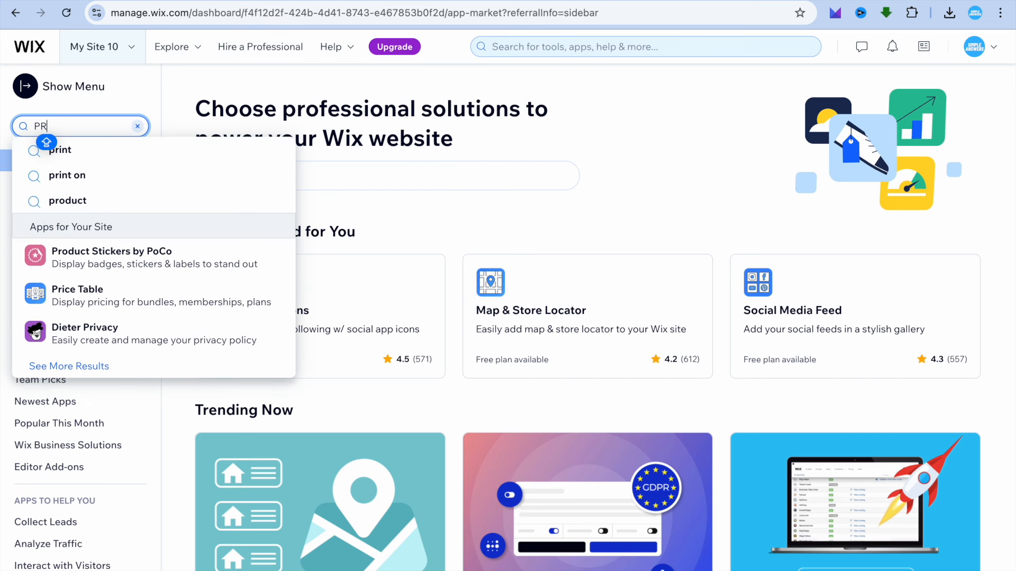
text(INTI)
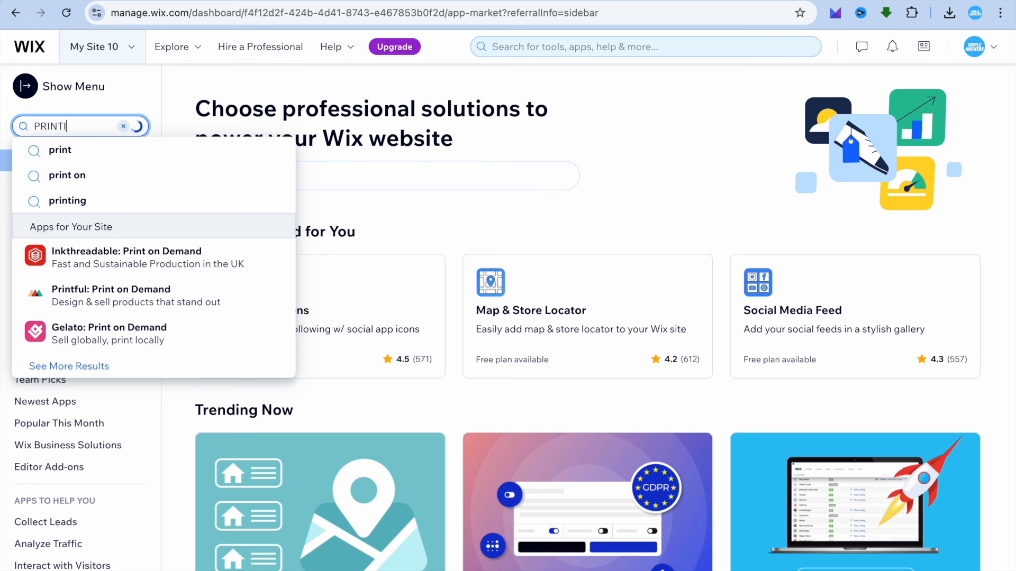
text(FY)
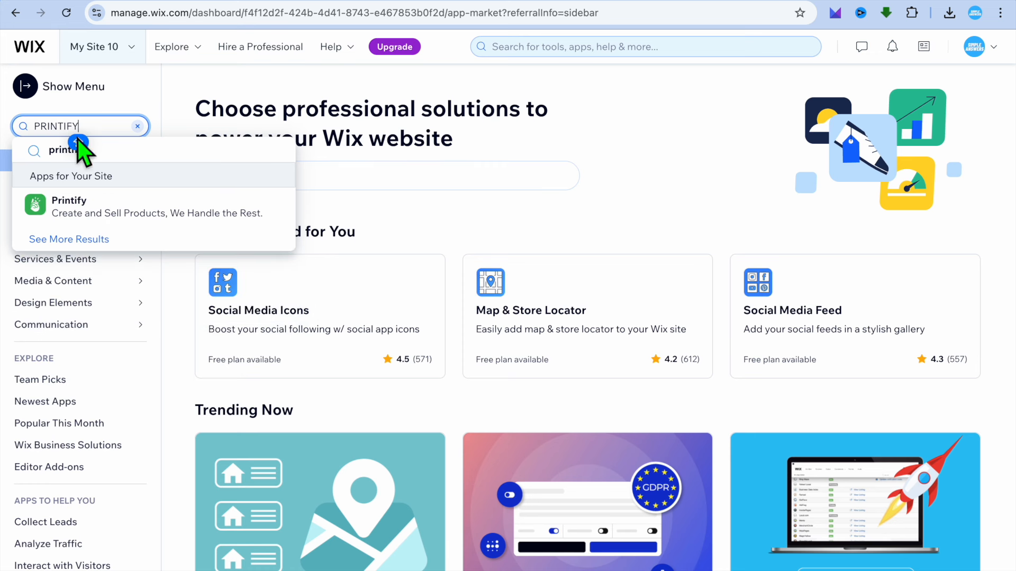
click(98, 205)
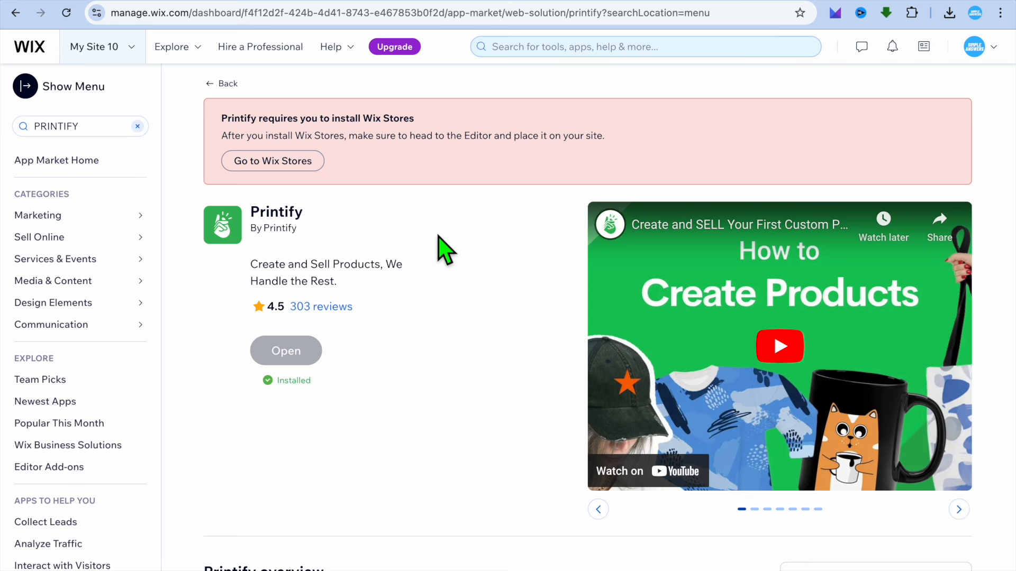
Step: Add the required Wix Stores app to the site and continue to the dashboard
click(288, 168)
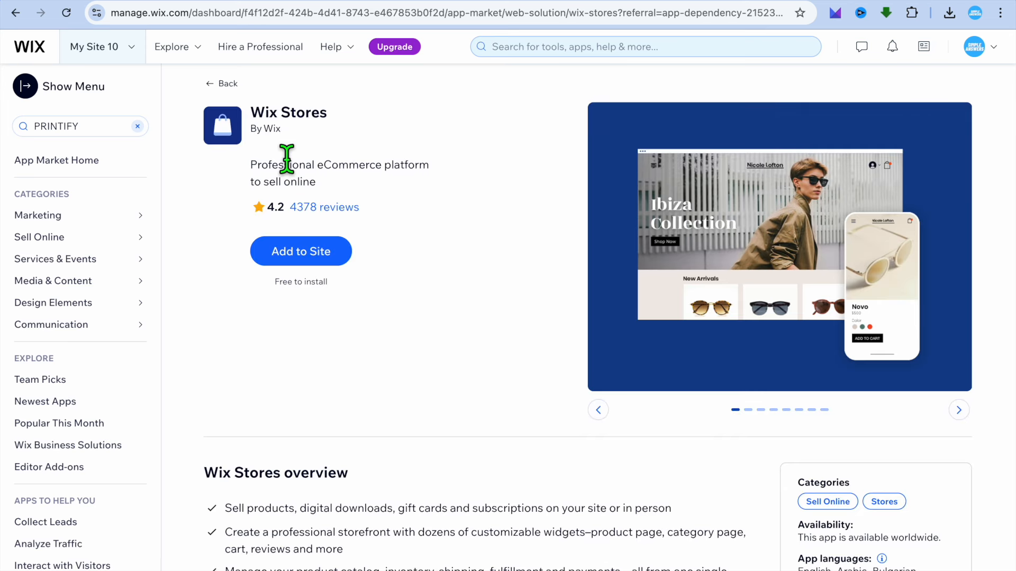
click(313, 251)
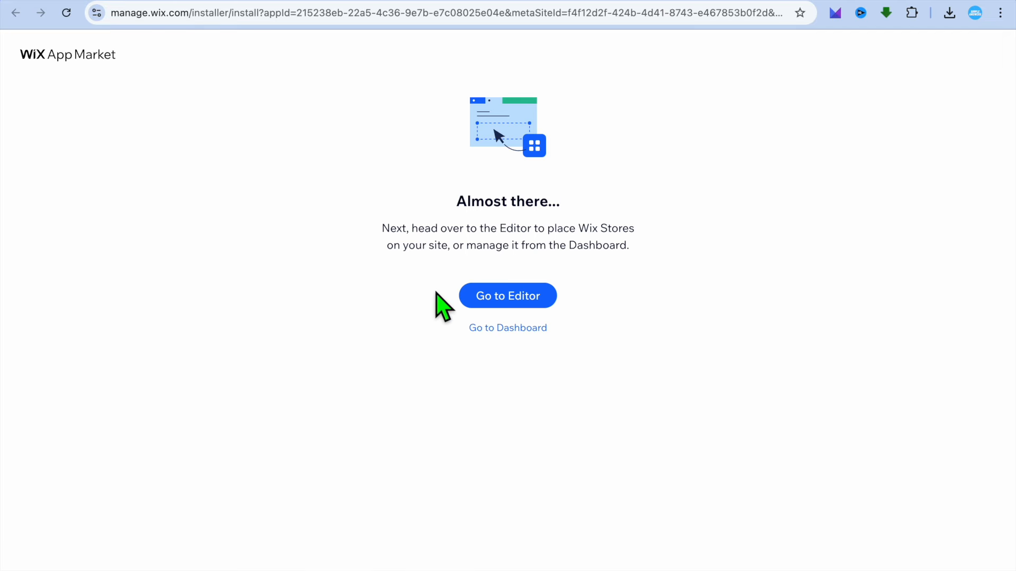
click(524, 334)
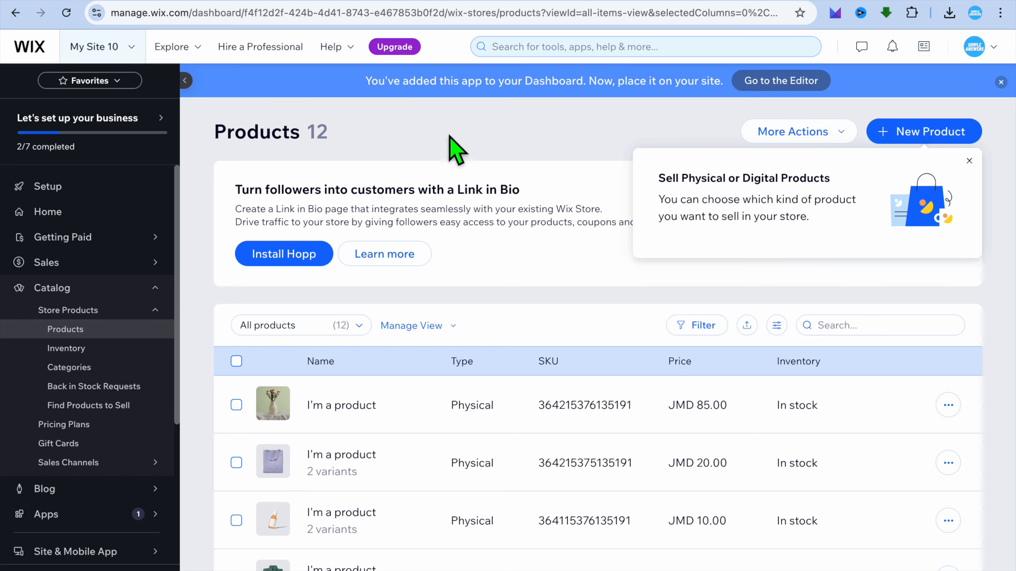
Step: Switch to Printify and start adding a new store to the account
click(413, 0)
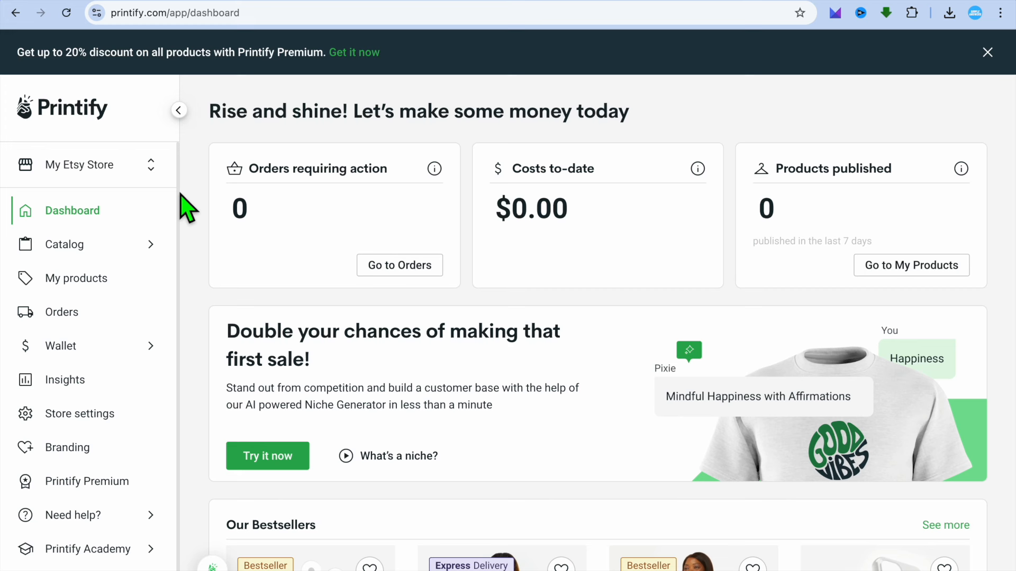
click(106, 168)
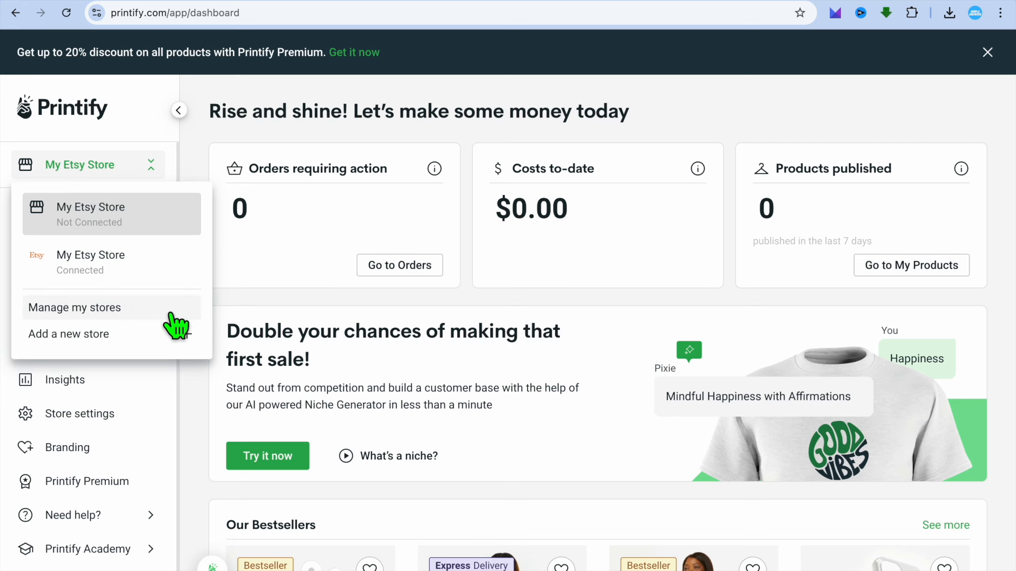
click(109, 336)
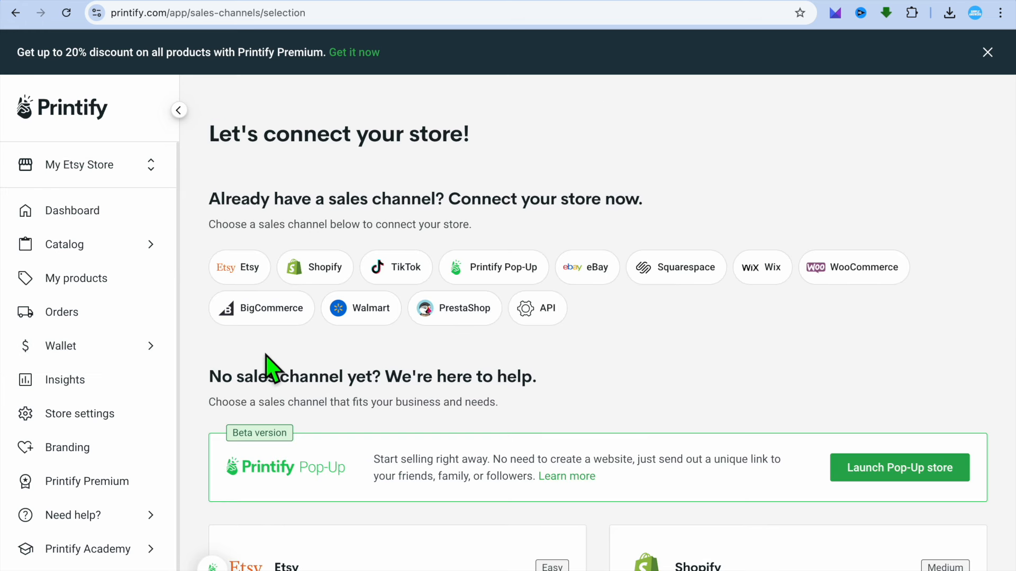
Step: Choose Wix as the sales channel, select My Site 10 and authorize Printify's permissions on it
click(760, 275)
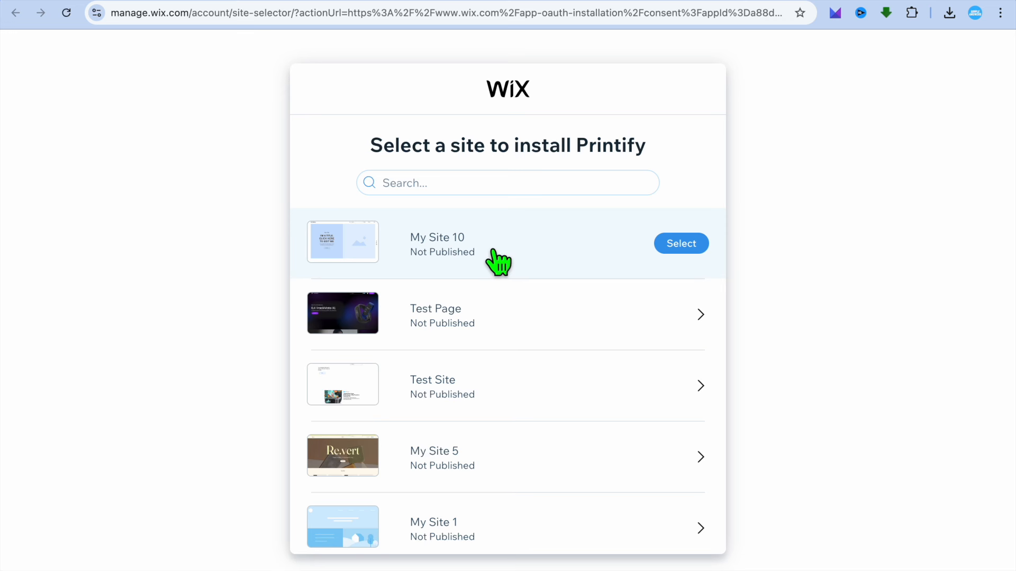
click(696, 244)
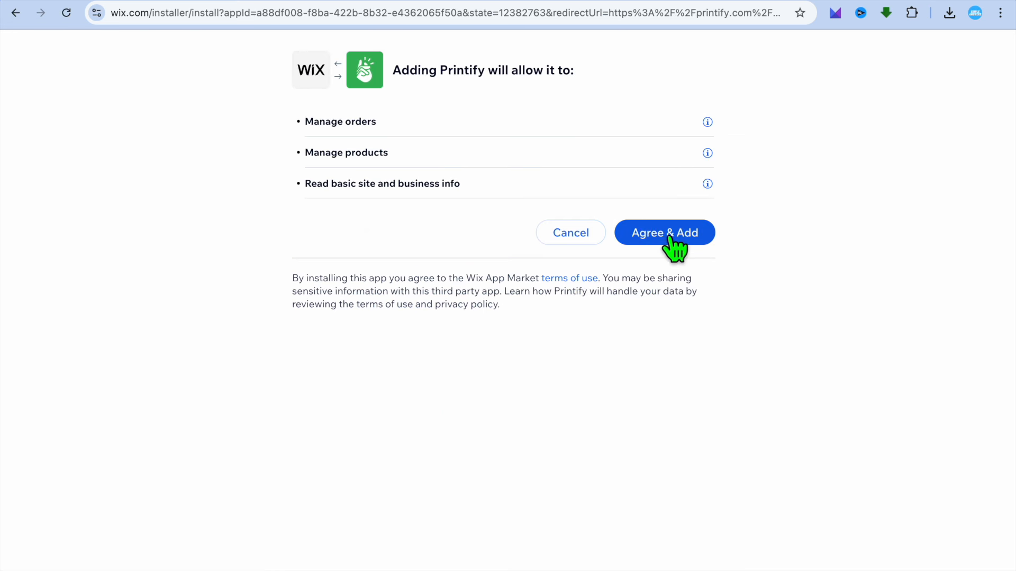
click(687, 232)
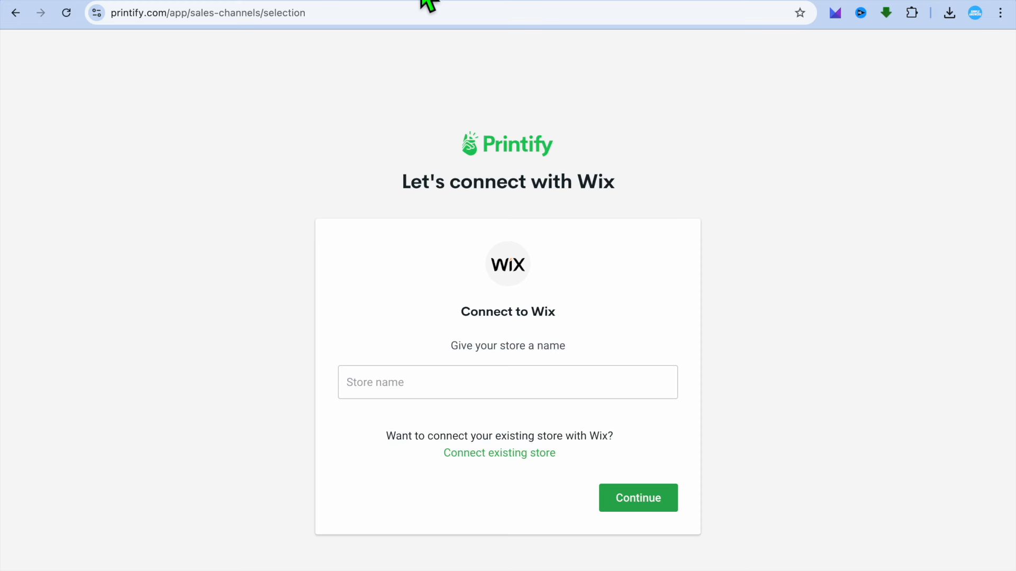
Step: Name the new store TEST WIX STORE, complete the Wix connection and dismiss the confirmation
click(478, 396)
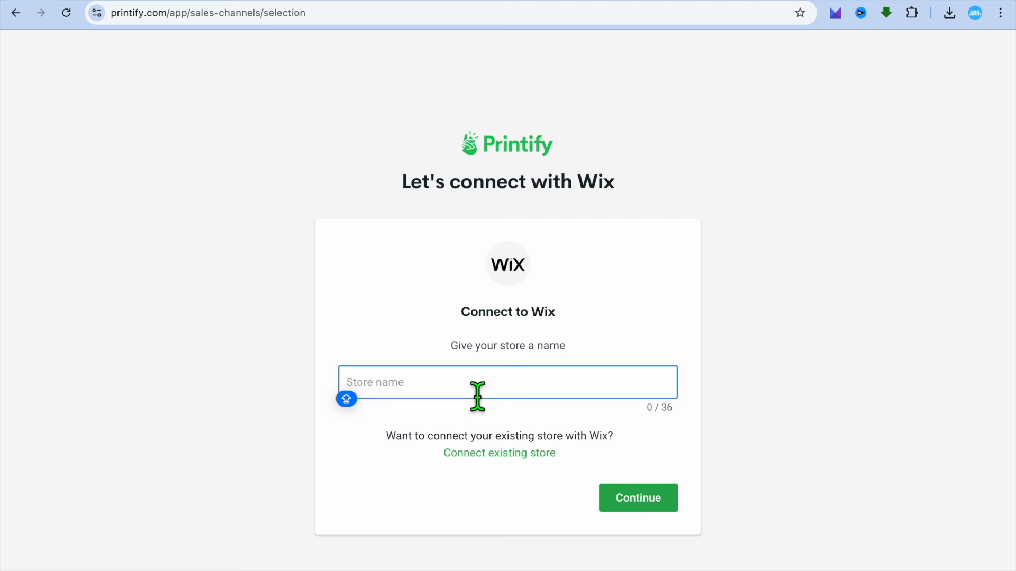
text(TEST WIX ST)
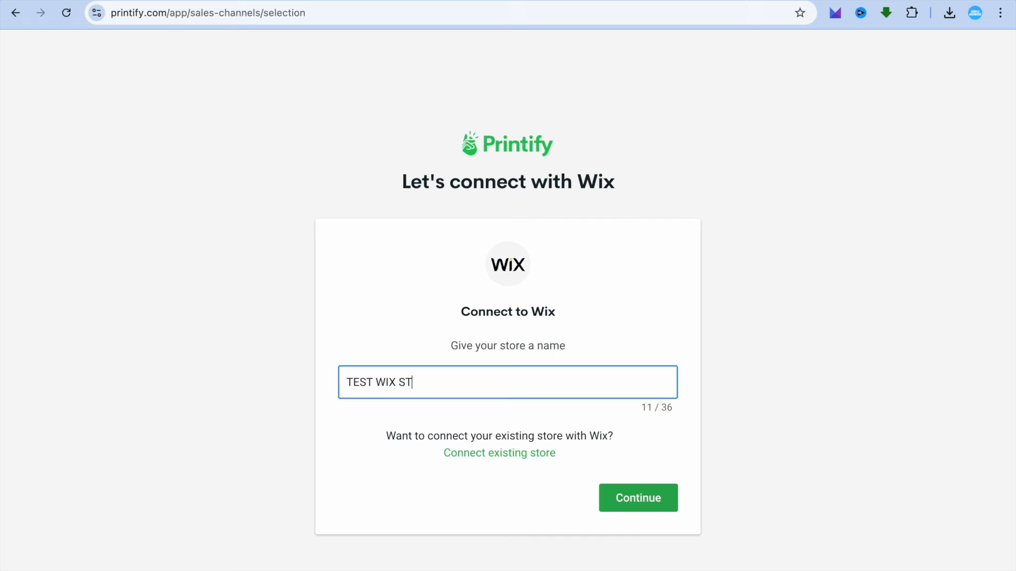
text(ORE)
click(644, 508)
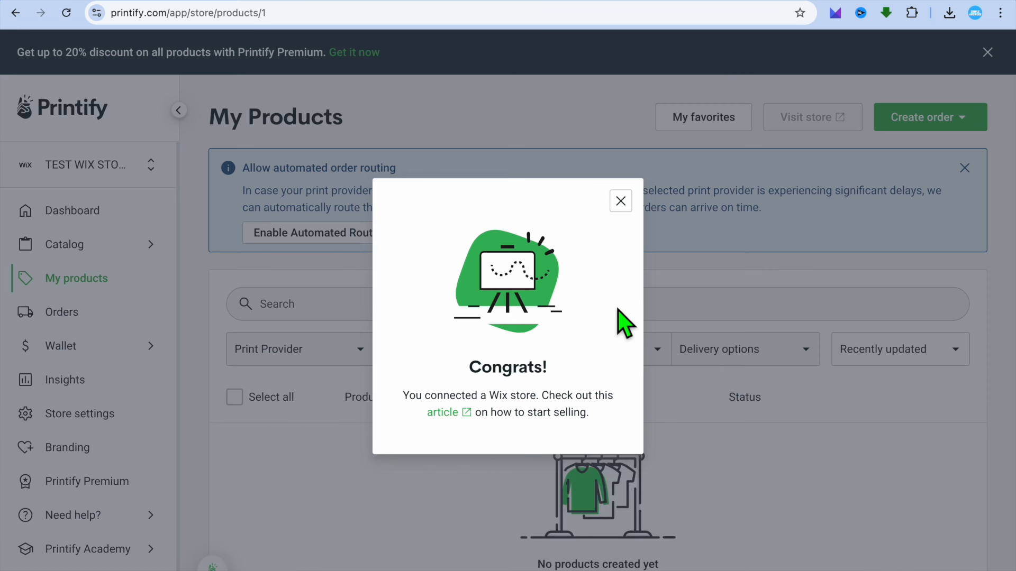
click(621, 202)
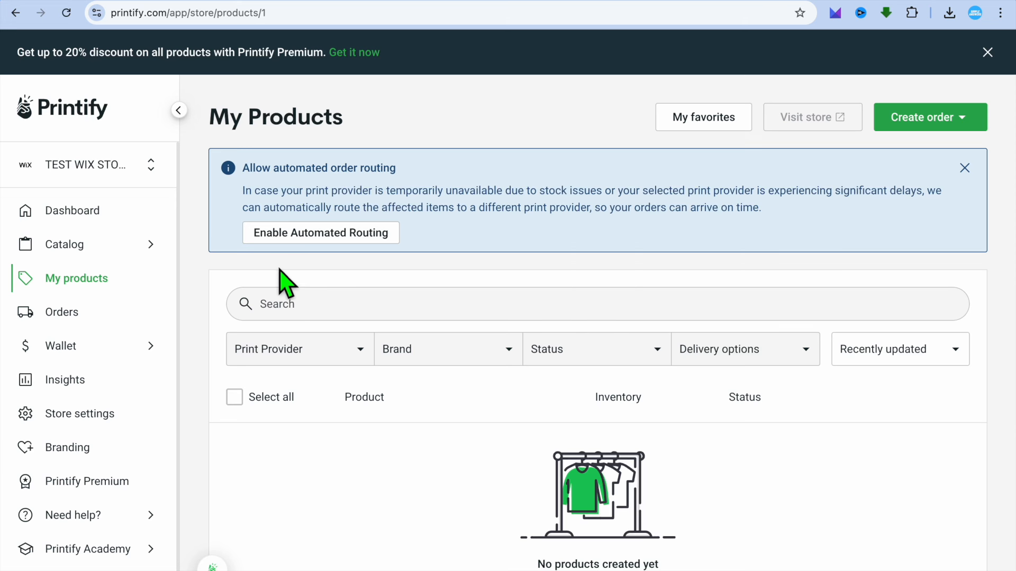
Step: Open the men's clothing Hoodies category in the product catalog
click(102, 252)
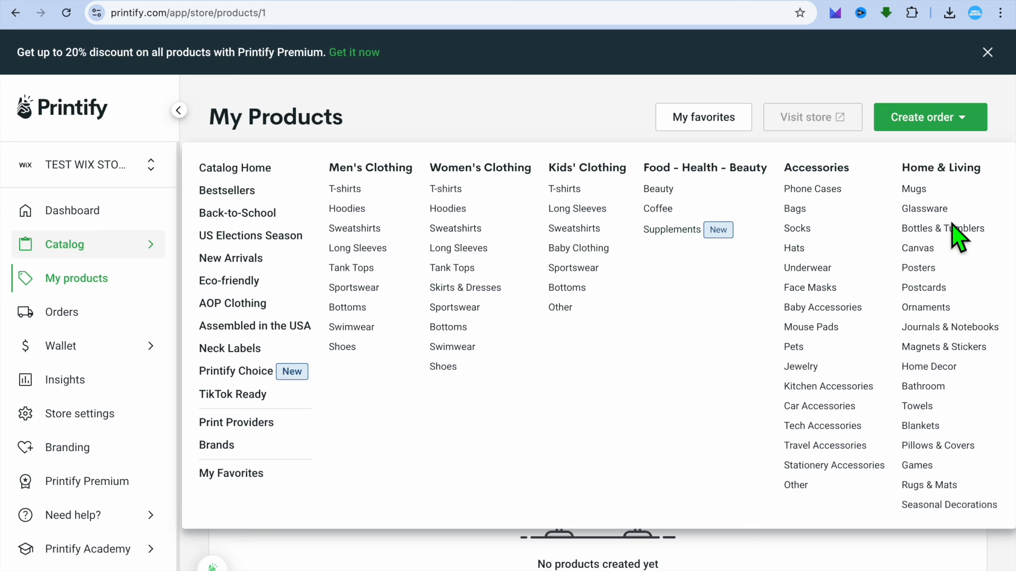
click(354, 209)
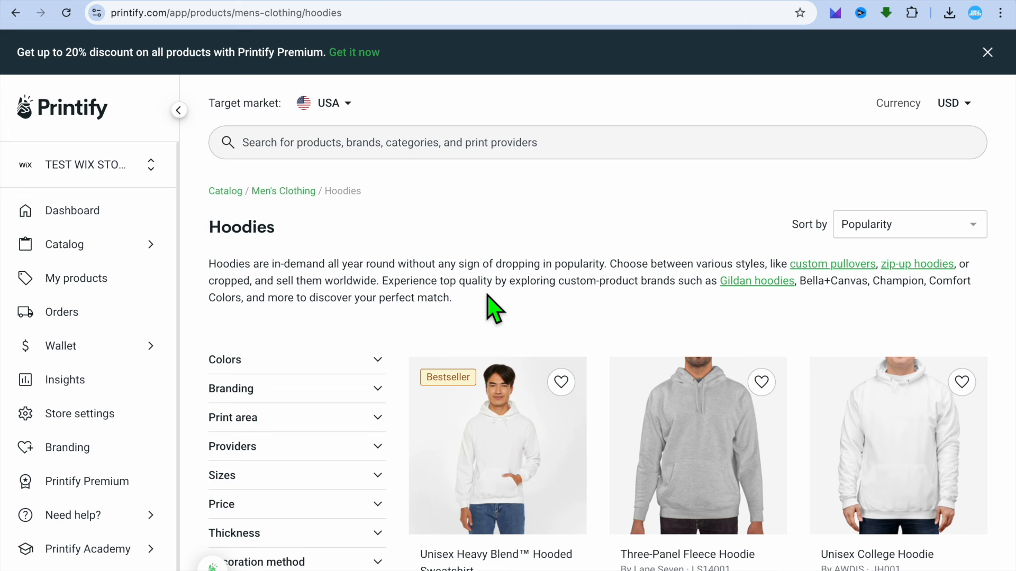
Step: Examine the target market choices, the listed hoodies and the print area filter options
click(349, 106)
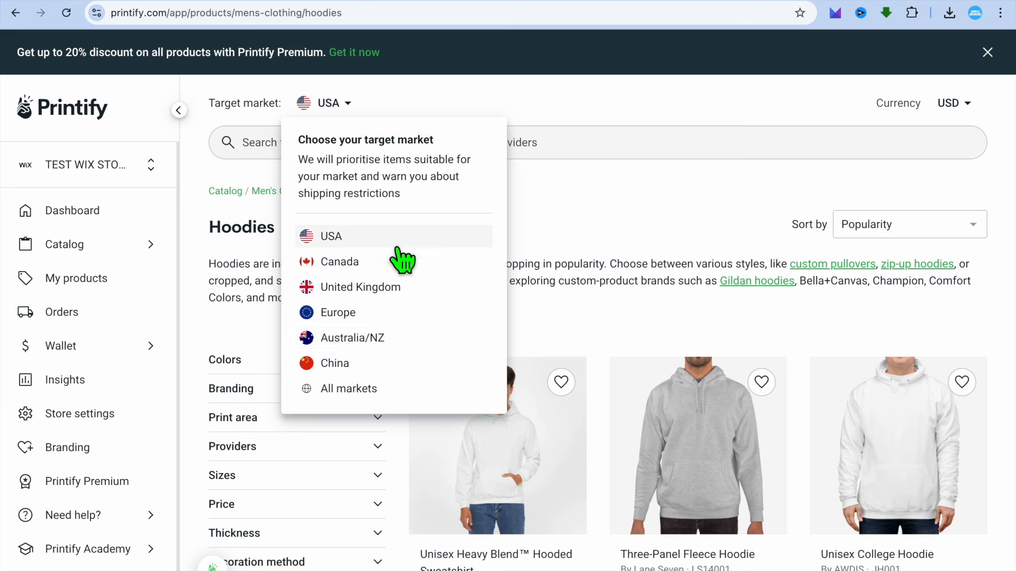
click(555, 221)
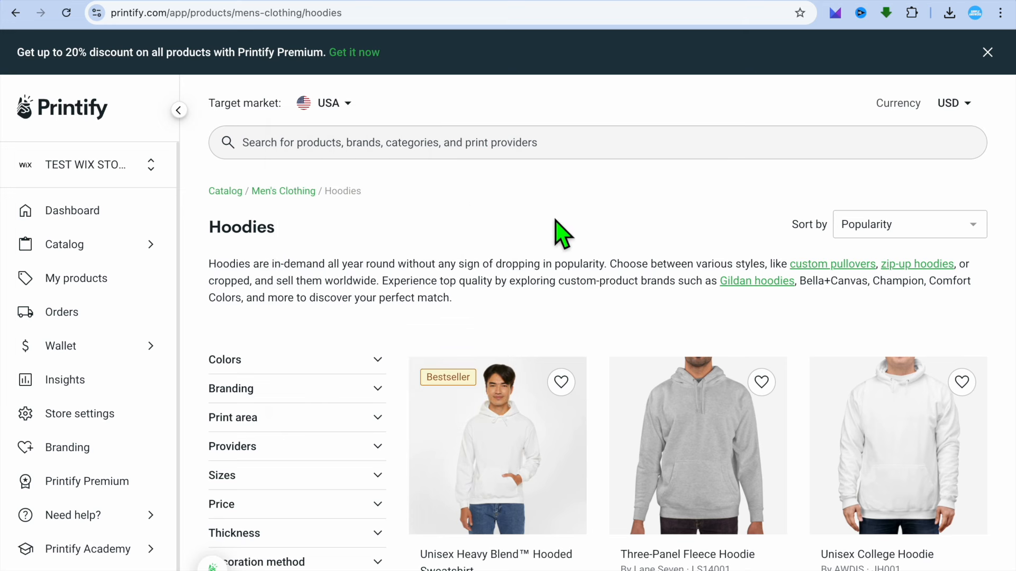
scroll(558, 227, down, 4)
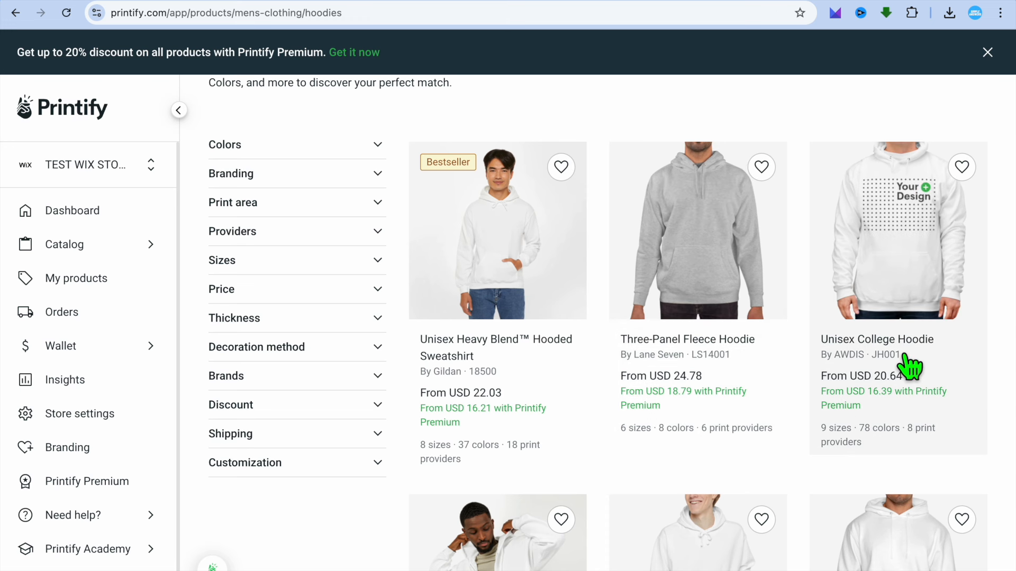
scroll(709, 349, down, 1)
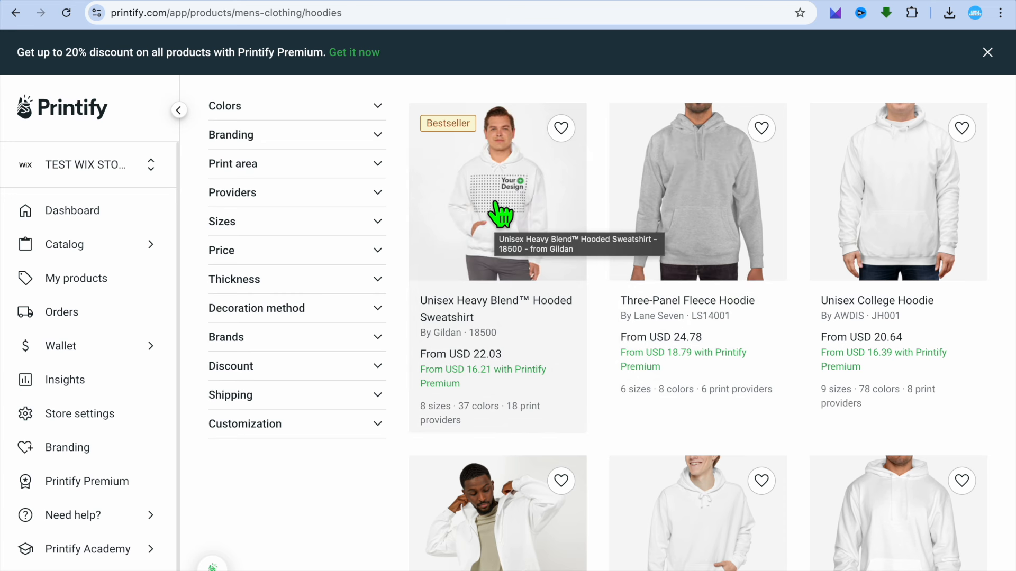
click(379, 165)
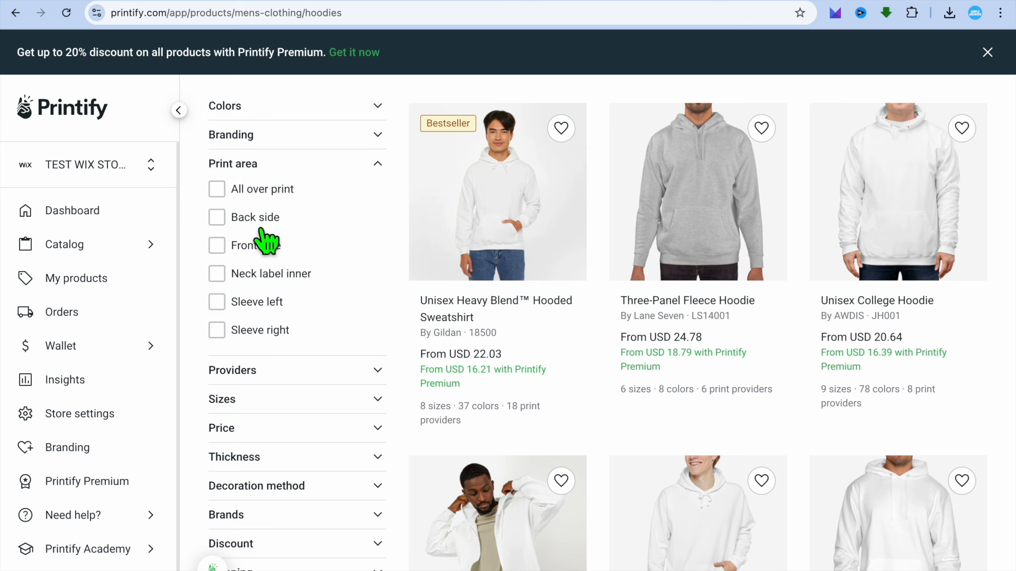
click(377, 164)
Step: Open the Gildan Unisex Heavy Blend Hooded Sweatshirt and start designing it with Printify Choice
click(508, 178)
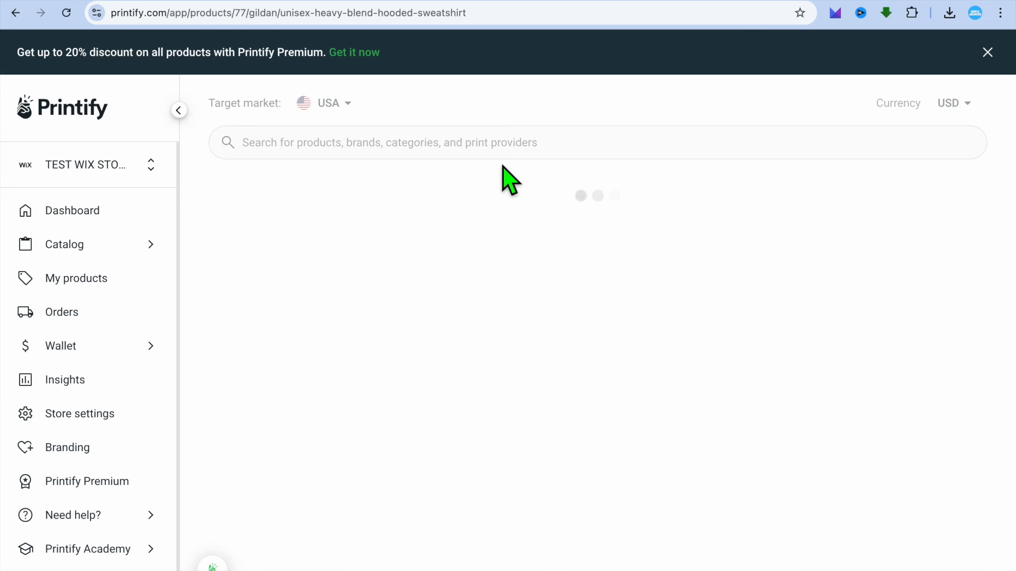
scroll(673, 359, down, 5)
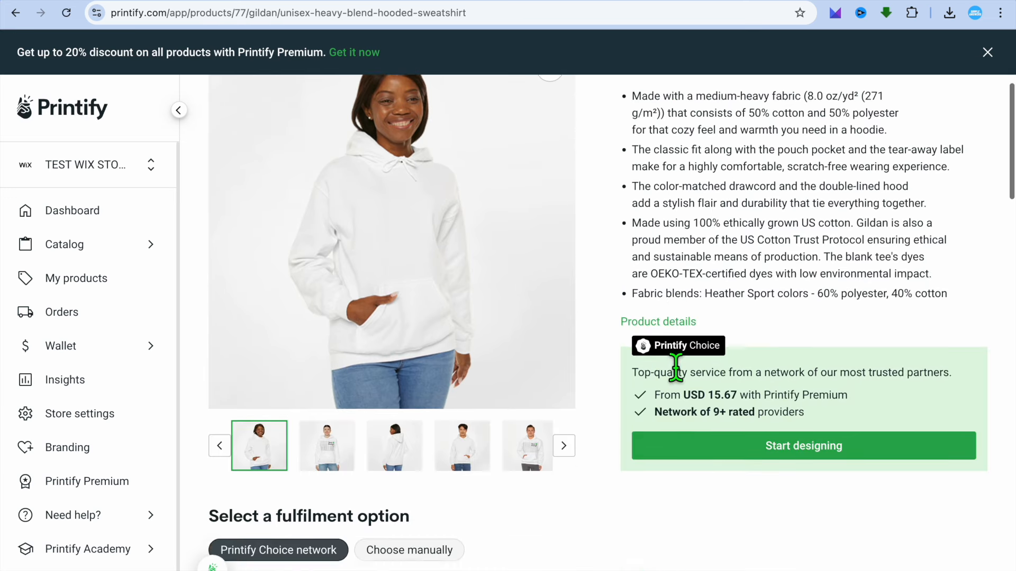
click(727, 407)
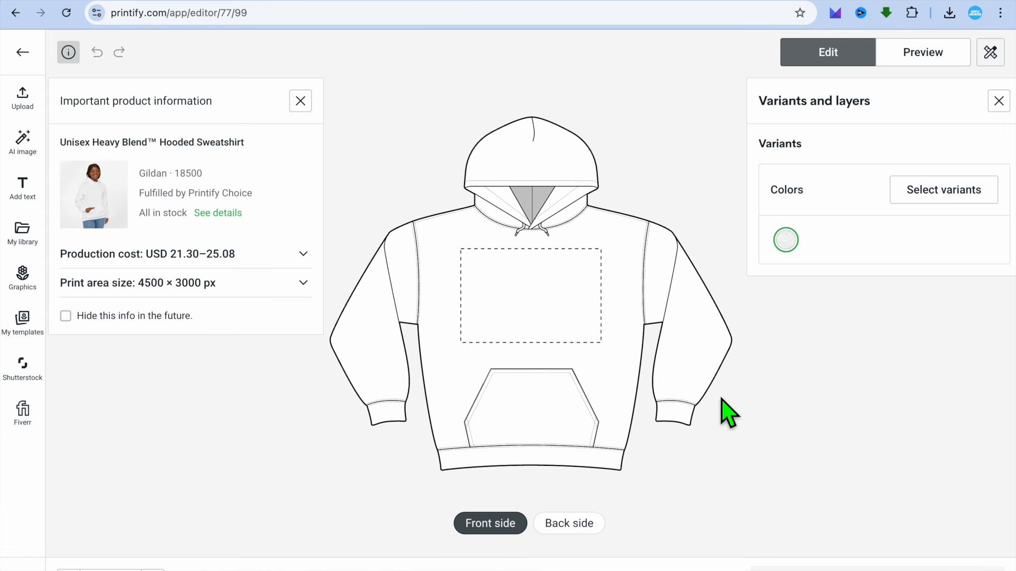
Step: Switch to Canva, close the open template preview and search for "t-shirt logo" from the home page
click(593, 4)
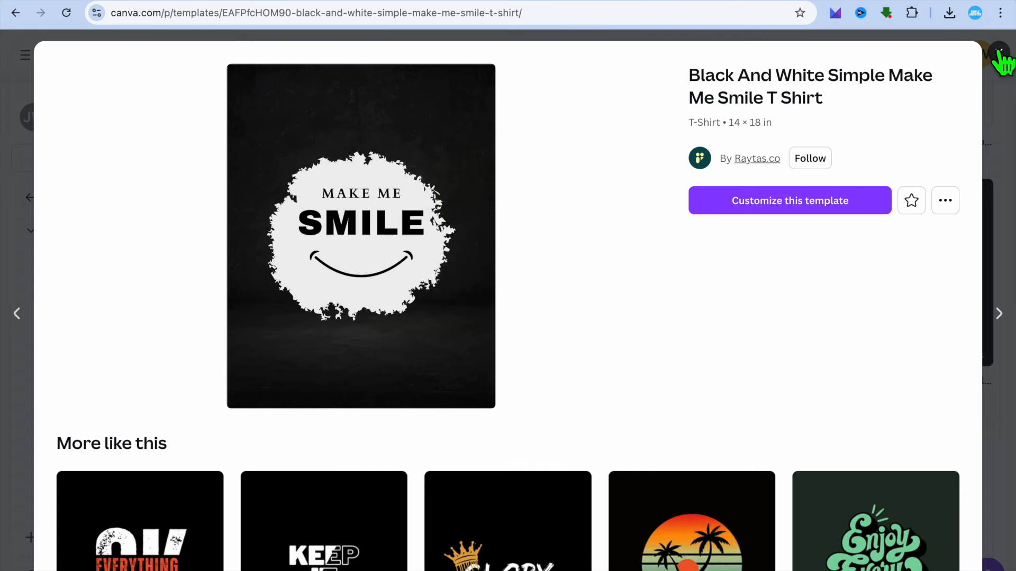
click(999, 52)
scroll(595, 175, up, 6)
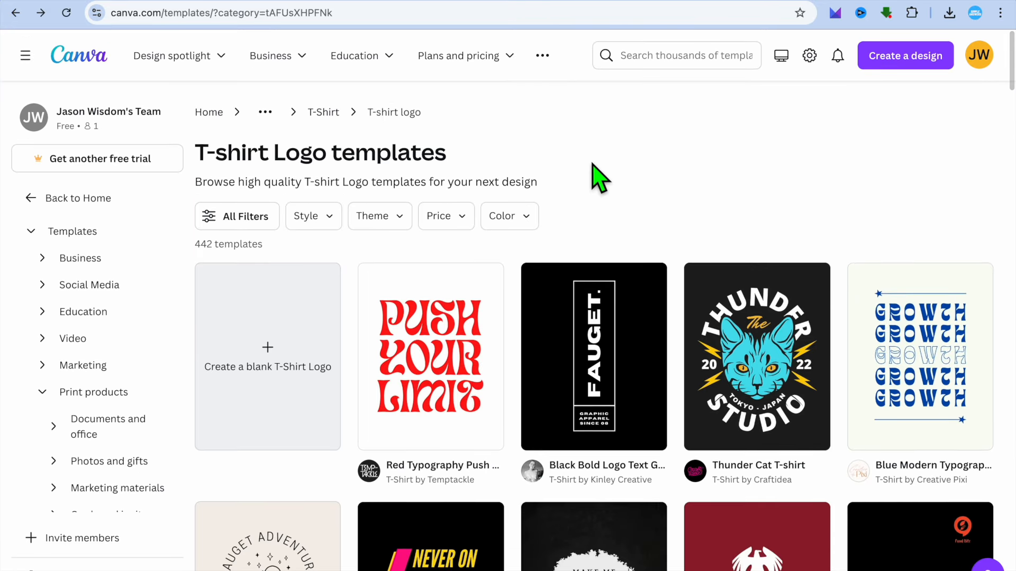
click(98, 199)
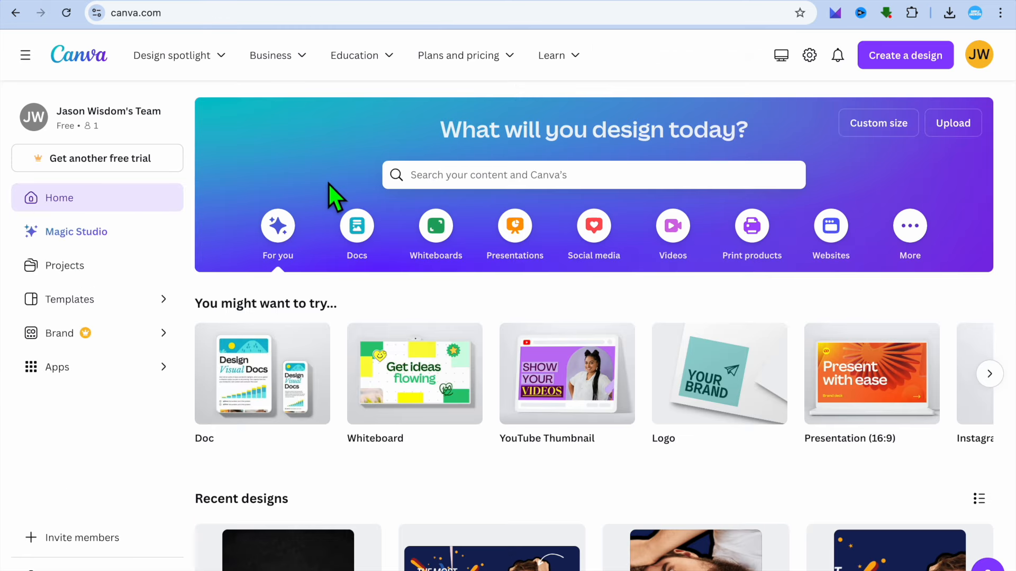
click(523, 180)
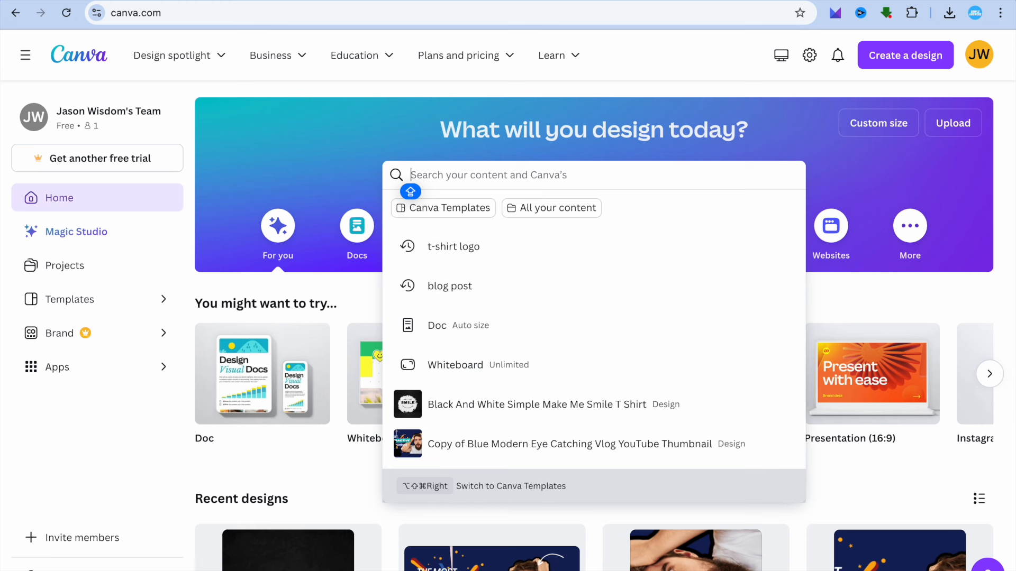
click(508, 261)
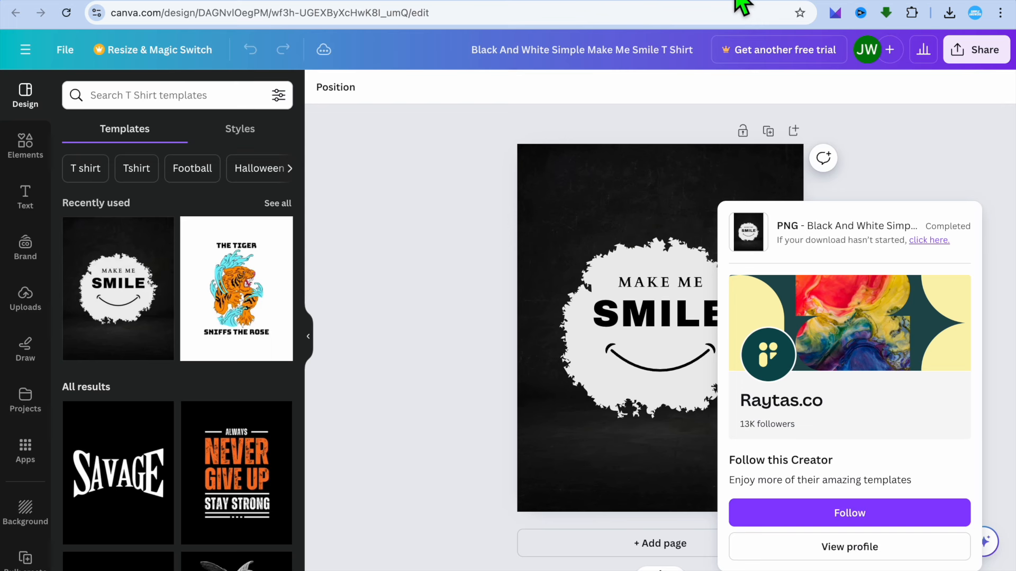
Step: Switch back to Printify and upload Black And White Simple Make Me Smile T Shirt.png from the device onto the hoodie's front
click(433, 241)
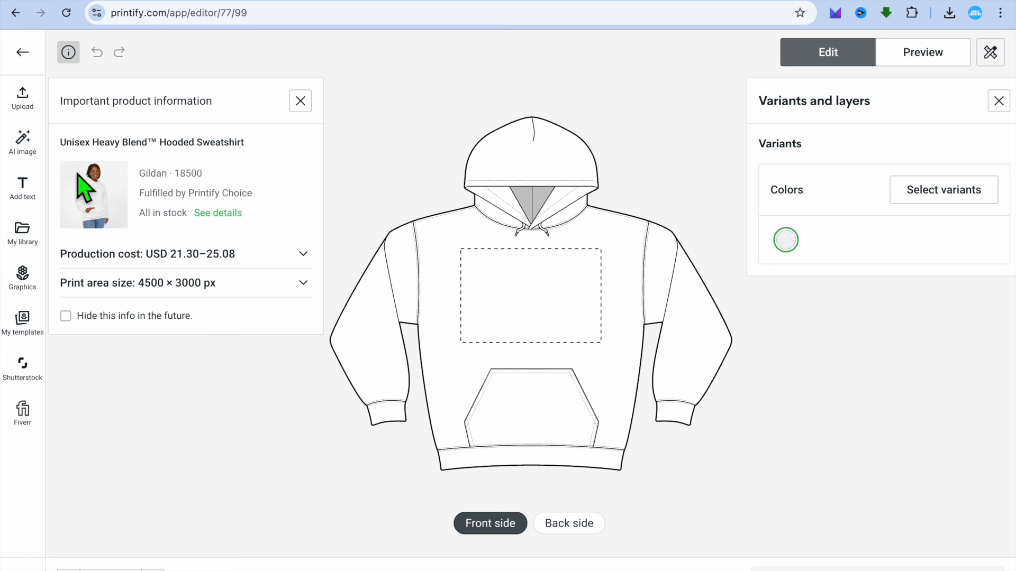
click(24, 101)
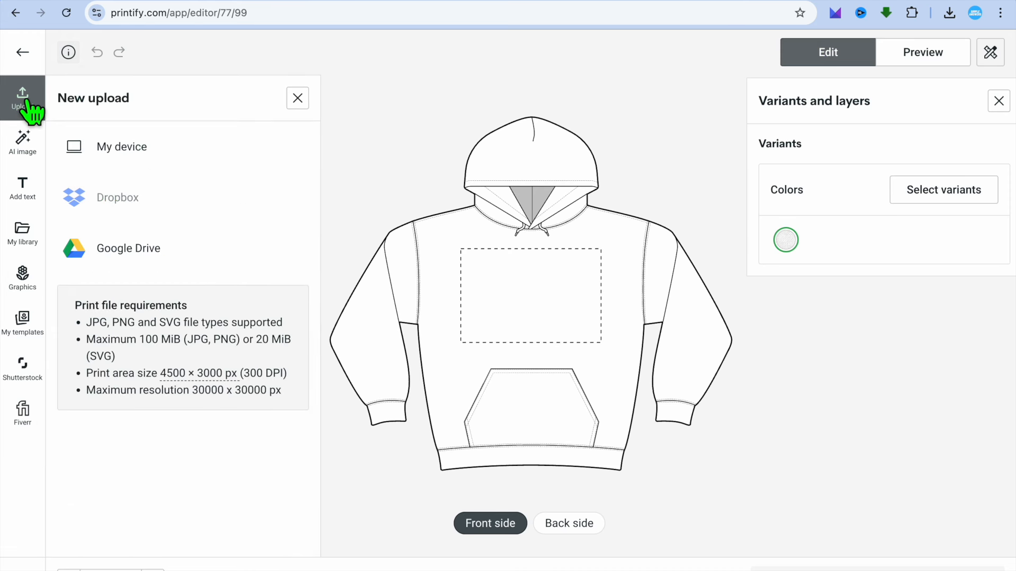
click(122, 150)
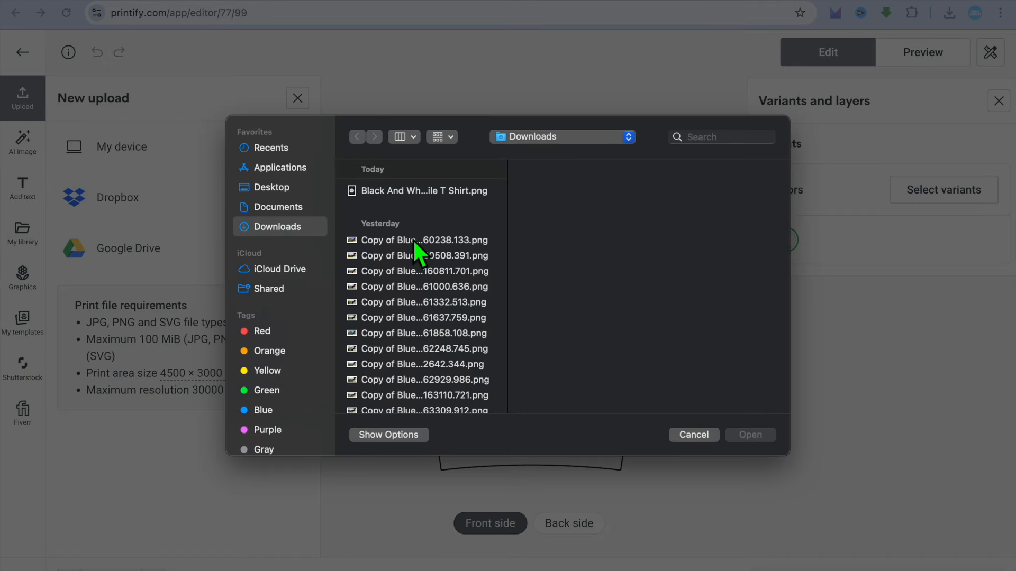
click(420, 191)
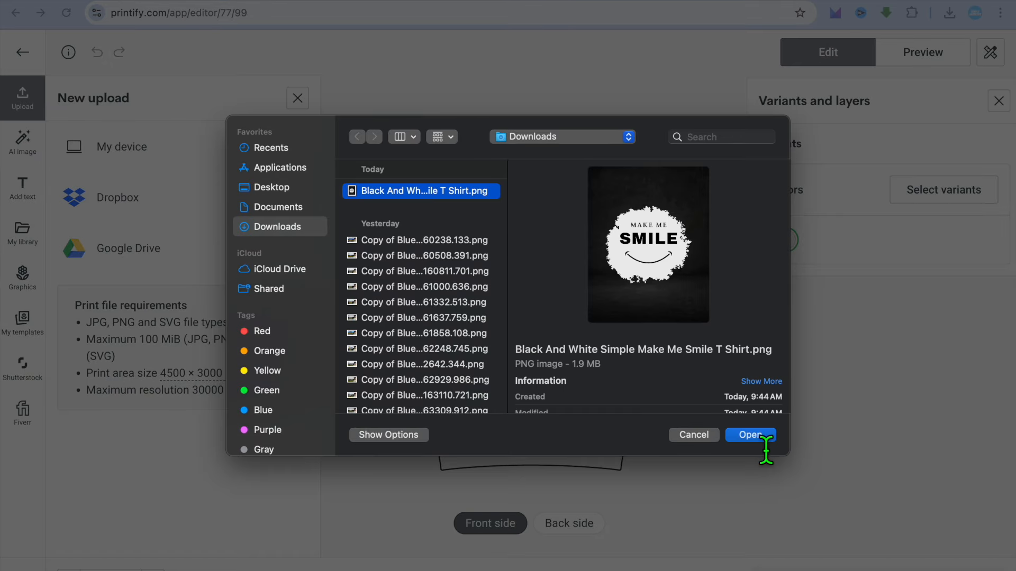
click(751, 435)
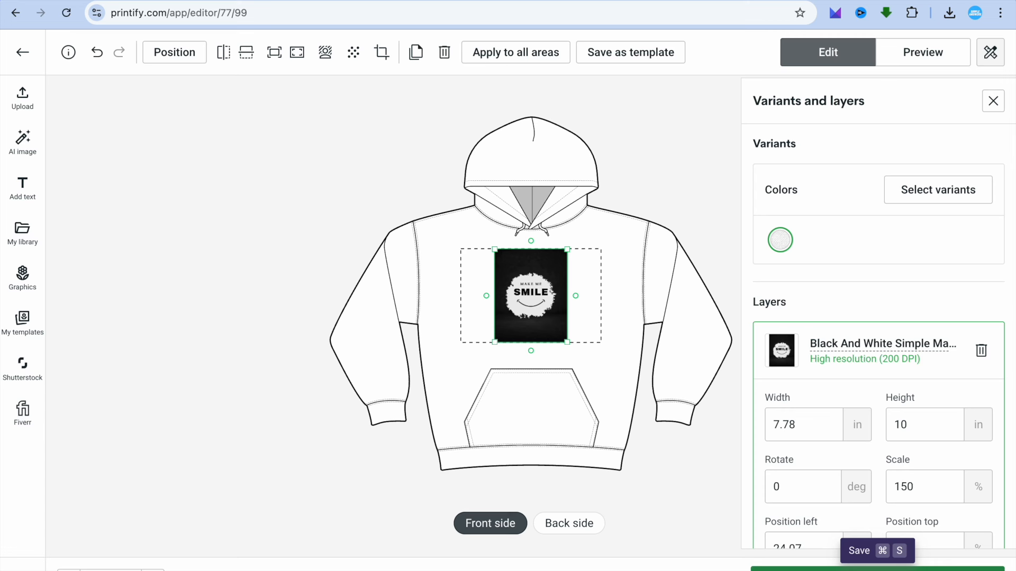
Step: Save the hoodie design as a product and choose the Person 1 mockup as its title image
click(877, 569)
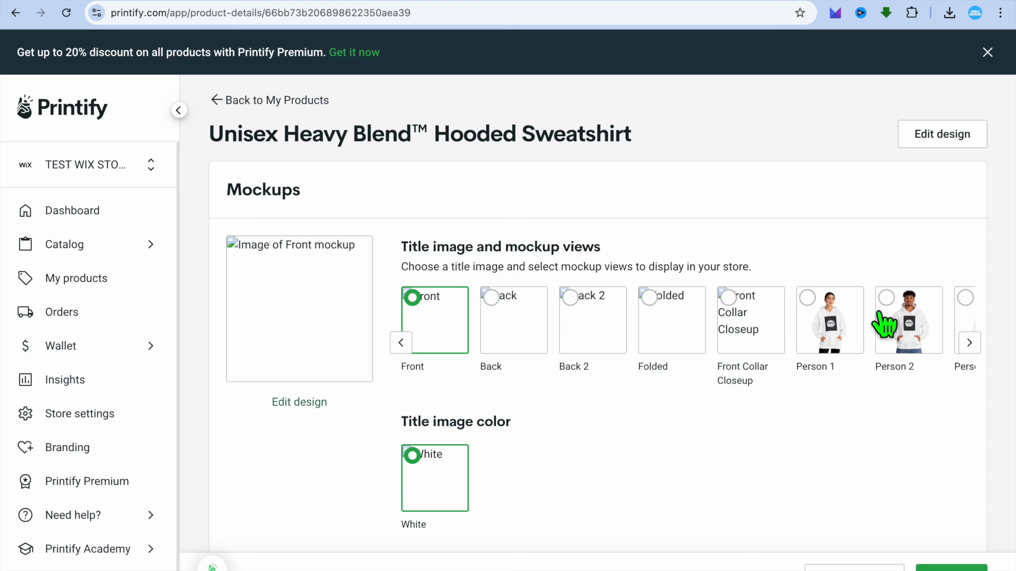
click(892, 301)
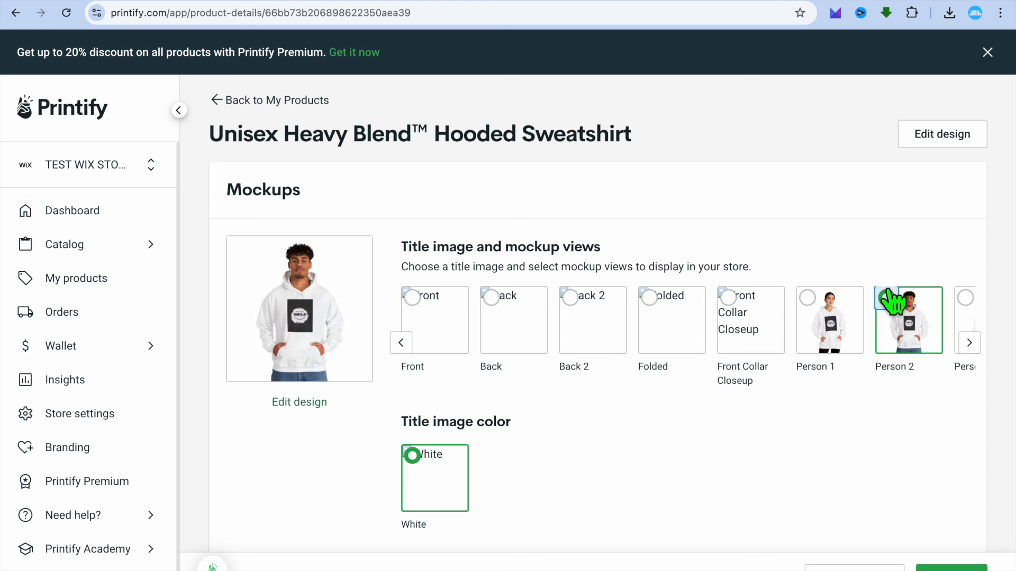
click(808, 300)
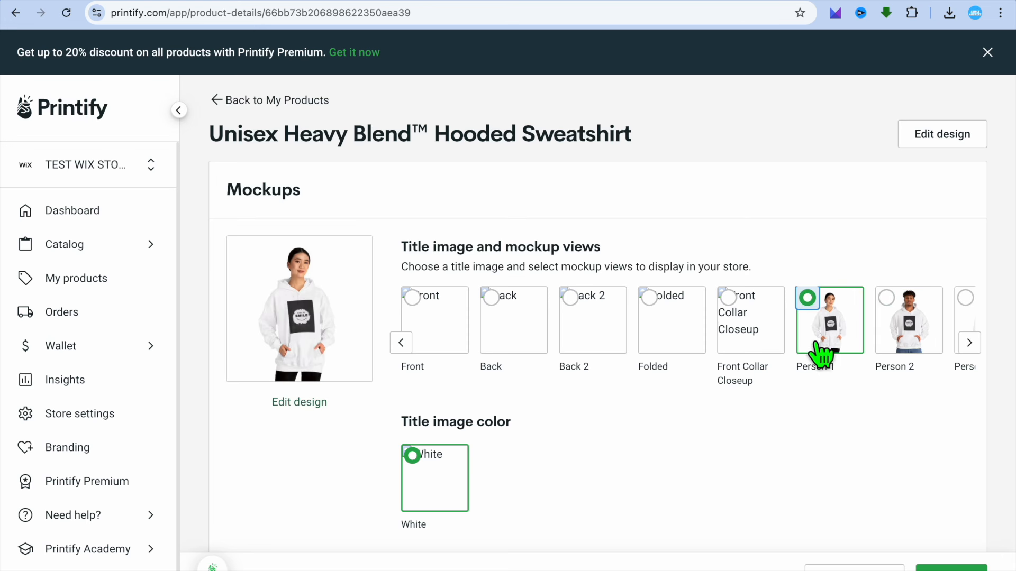
Step: Examine the hoodie's mockup options, title, description and variant pricing on the product details page
scroll(868, 428, down, 5)
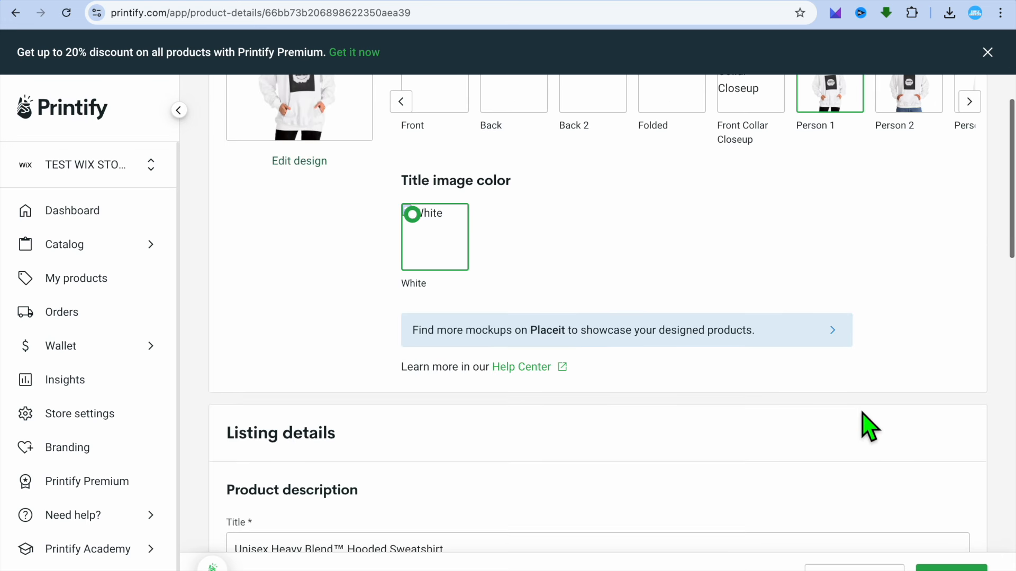
scroll(868, 428, up, 3)
scroll(869, 427, down, 5)
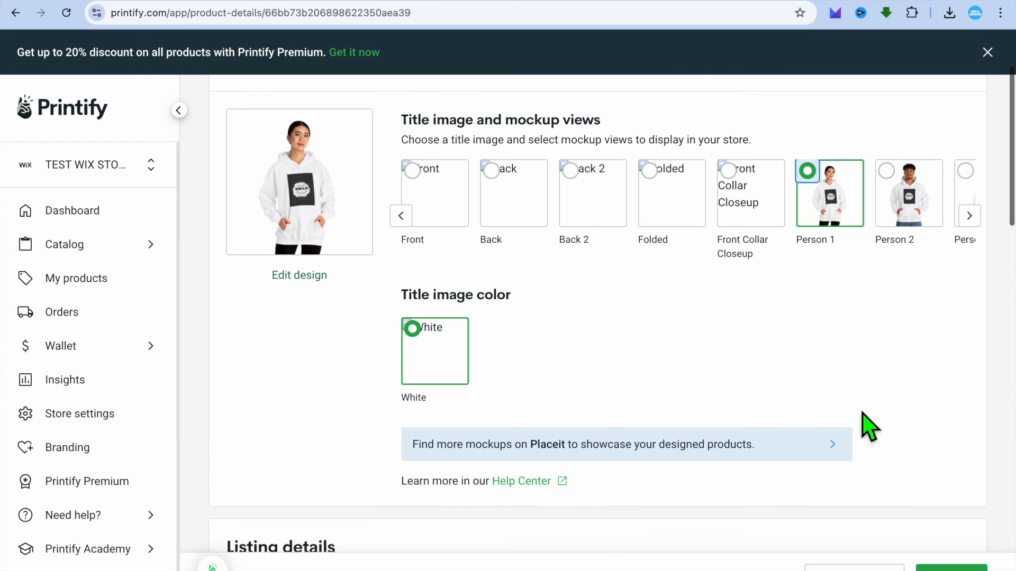
scroll(869, 427, down, 3)
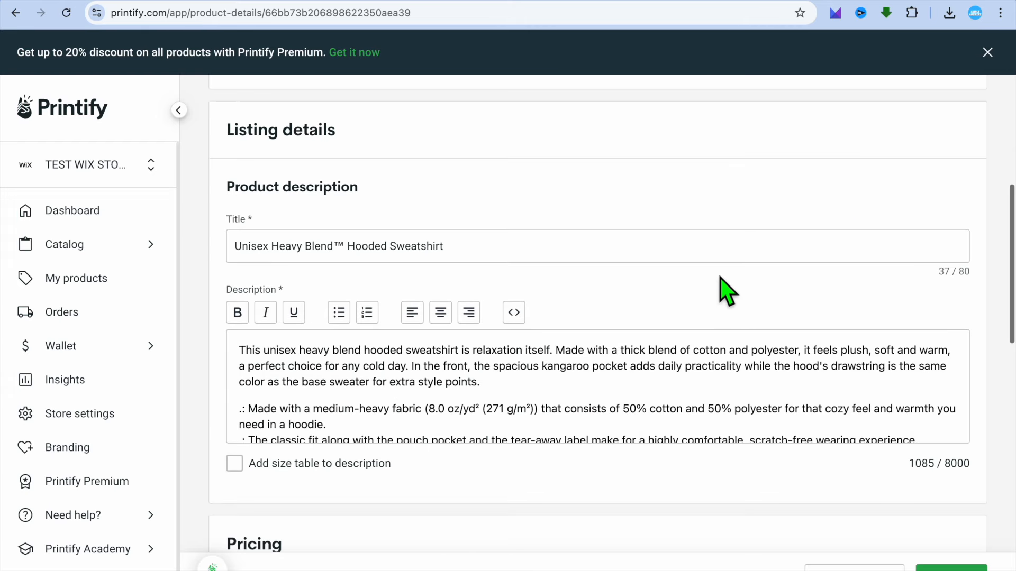
scroll(721, 261, down, 1)
scroll(721, 261, down, 3)
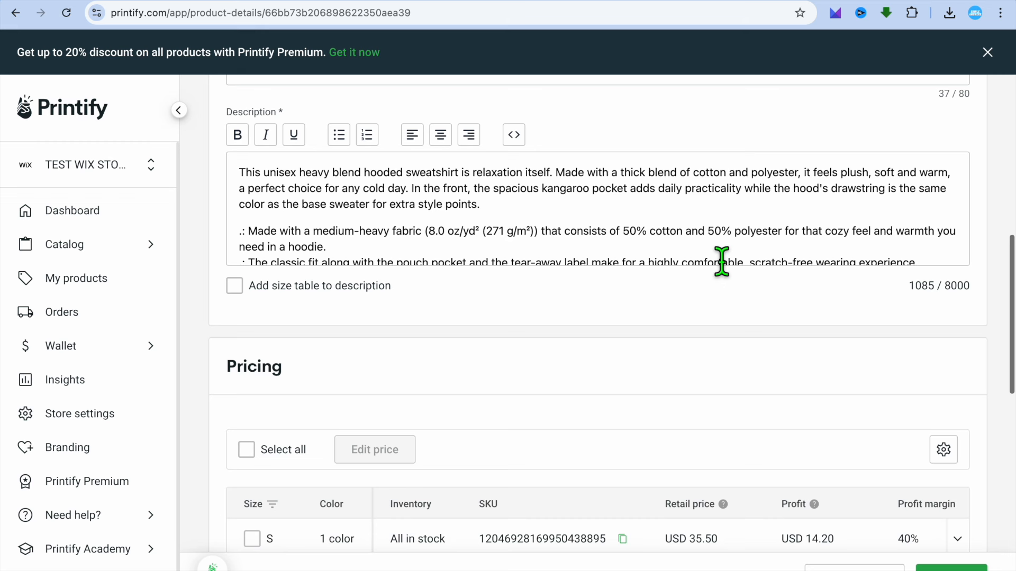
scroll(721, 263, down, 3)
scroll(746, 423, down, 4)
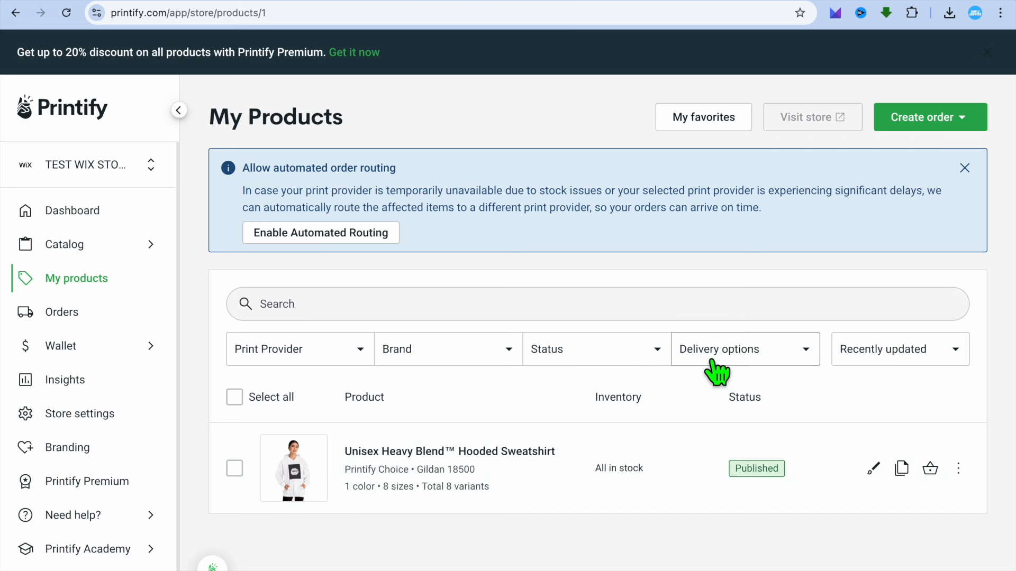
Step: Switch to the Wix store's product list, hide the Unisex Heavy Blend Hooded Sweatshirt from the store and make it visible again
click(257, 1)
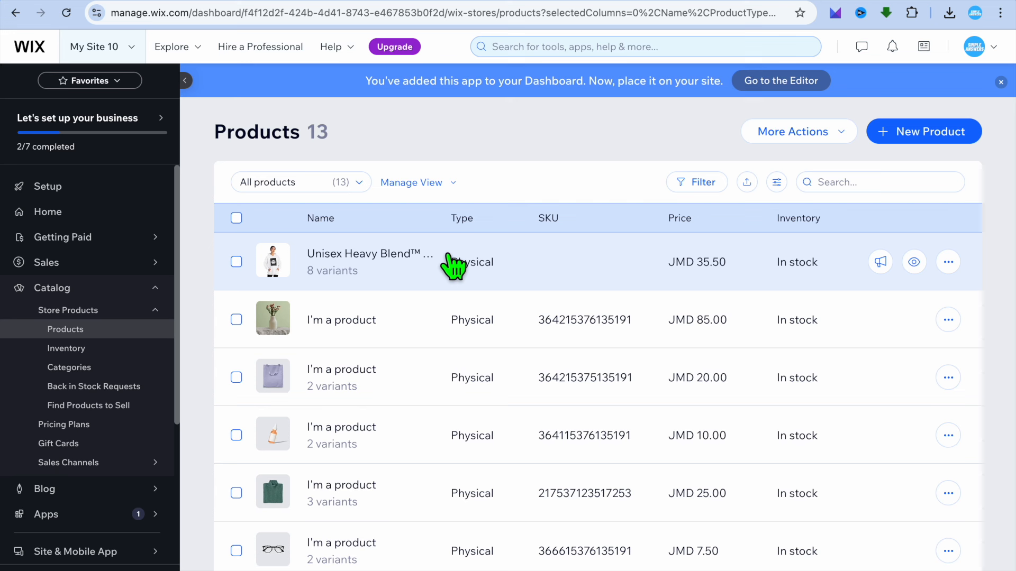
click(914, 263)
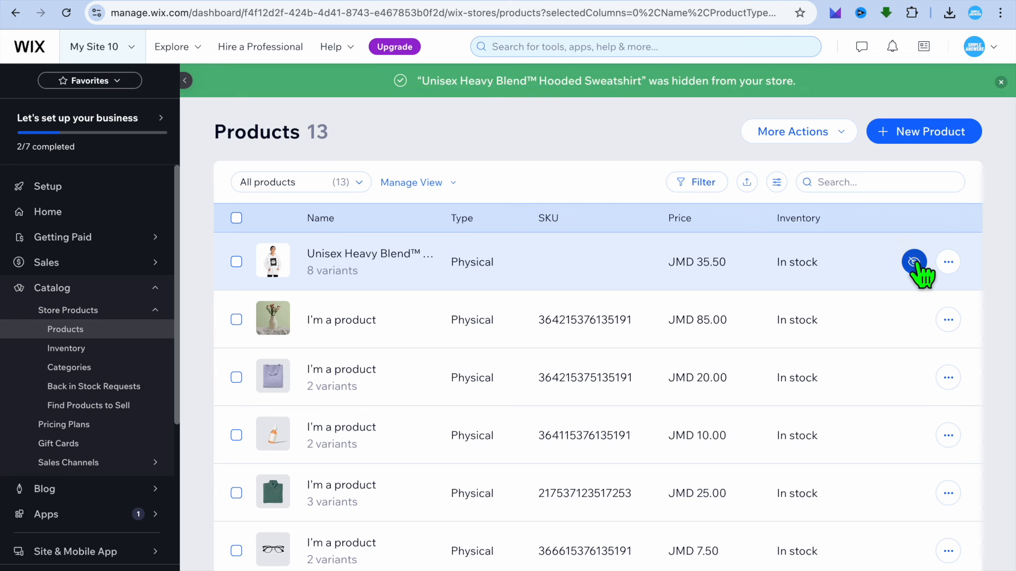
click(914, 262)
Step: Open the hooded sweatshirt for editing in Wix and examine its images, name and description
click(948, 263)
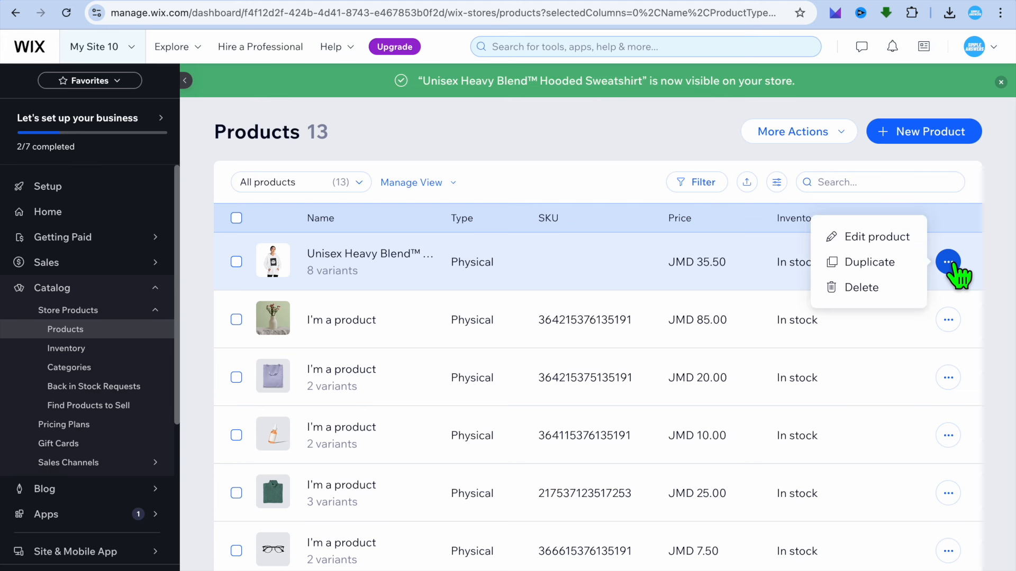
click(878, 238)
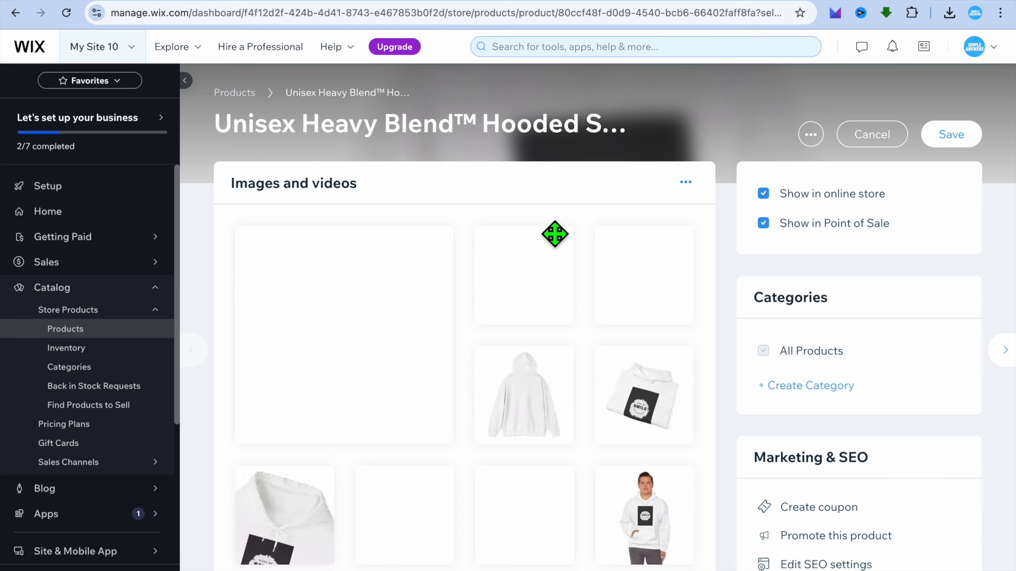
scroll(555, 233, down, 2)
scroll(550, 228, down, 3)
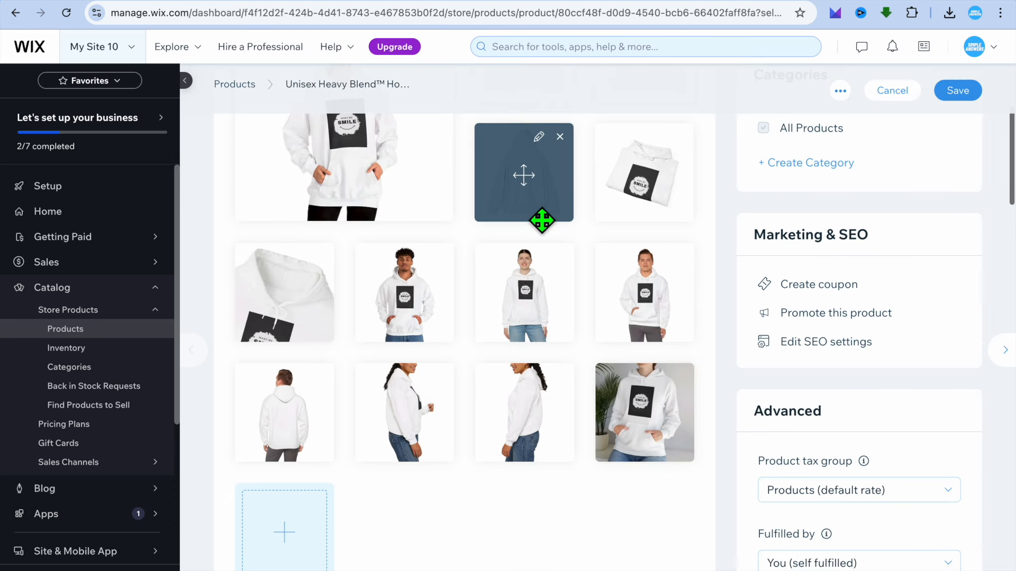
scroll(539, 220, up, 5)
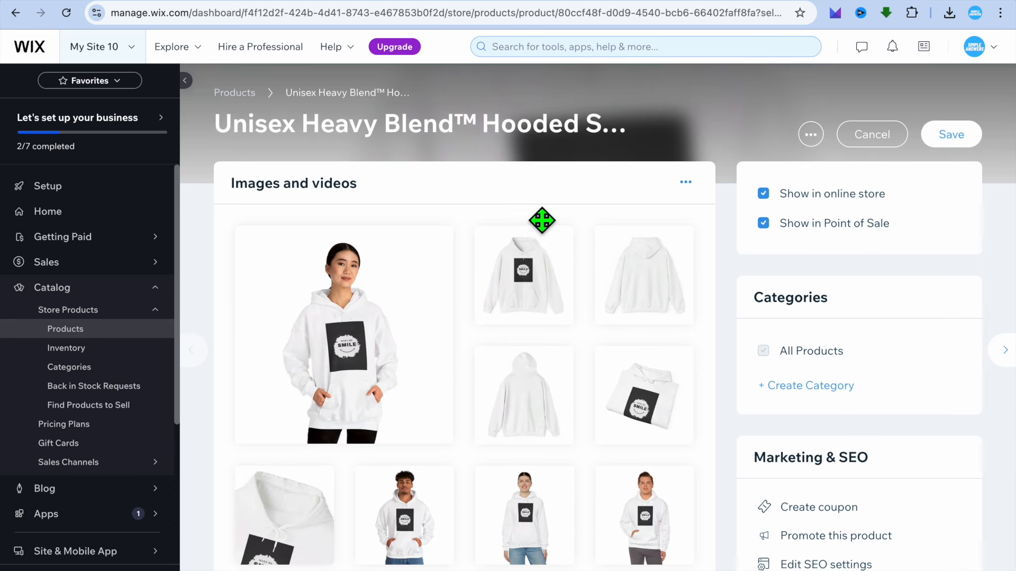
scroll(542, 220, down, 14)
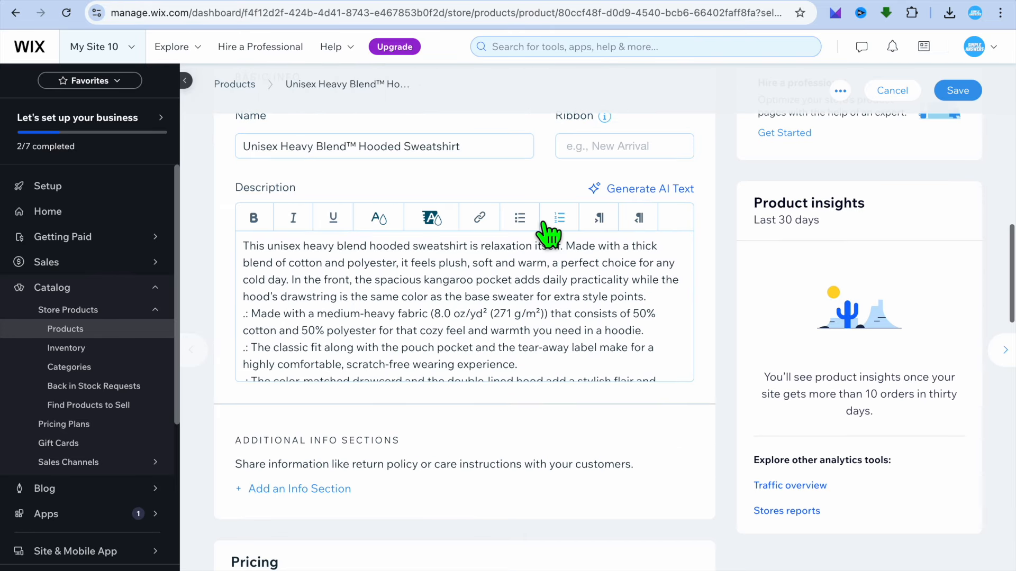
scroll(548, 233, up, 14)
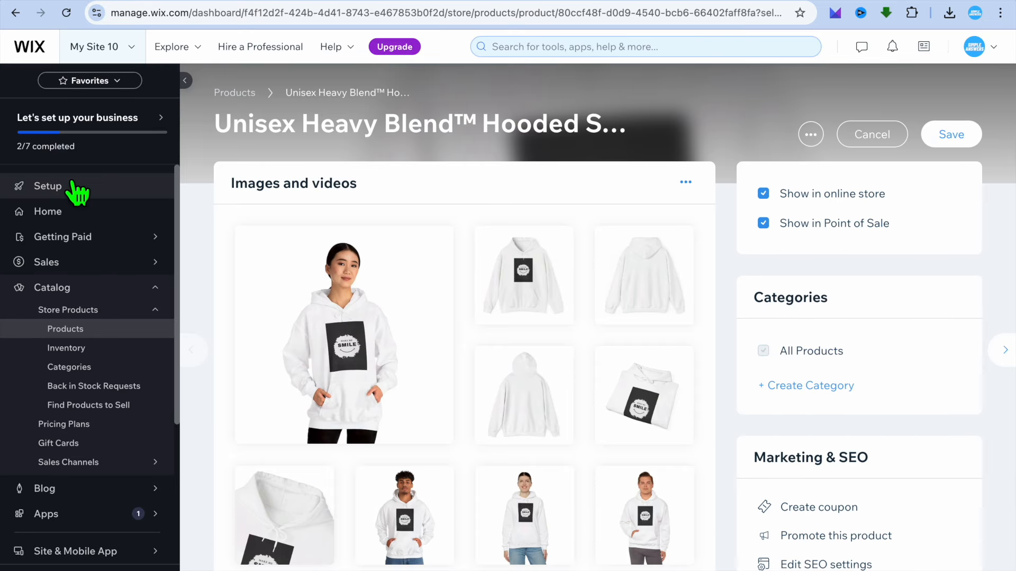
Step: Go to the Wix site's Setup page and open the site in the design editor
click(74, 185)
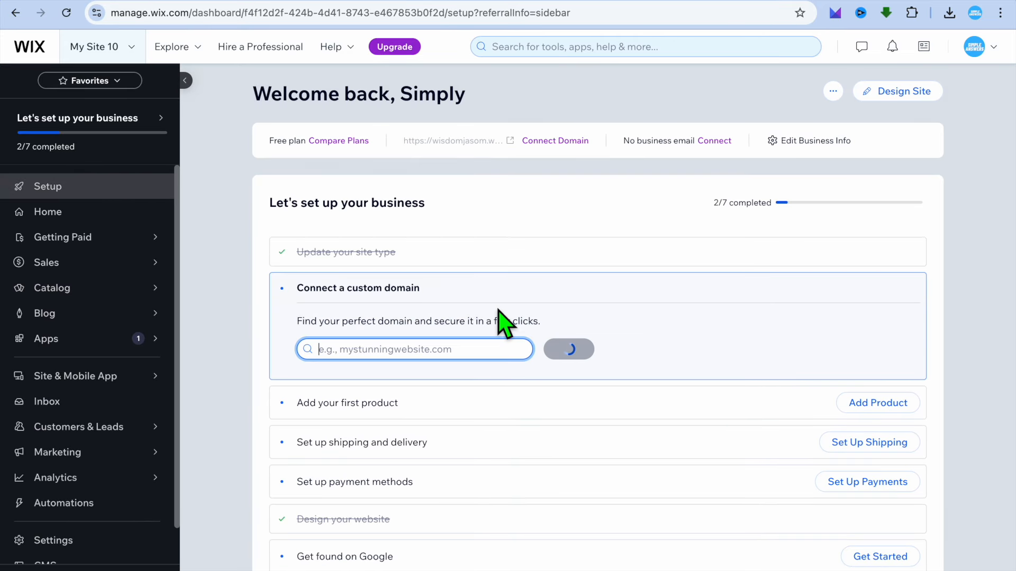
click(911, 91)
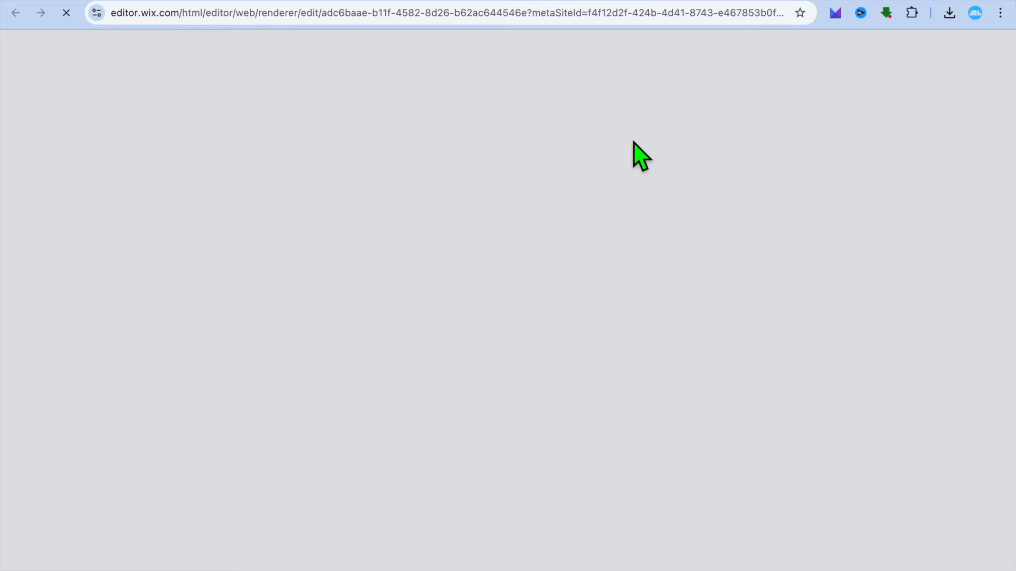